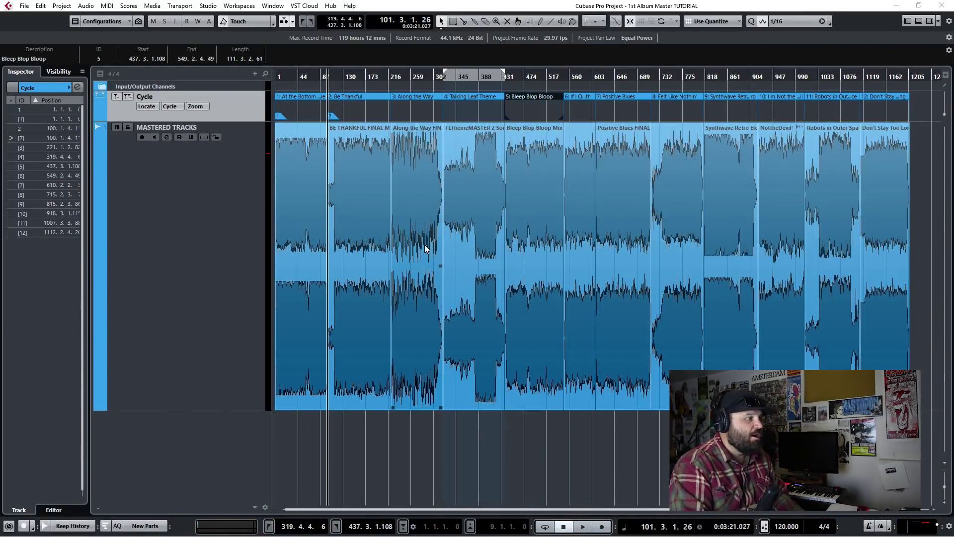
# Step: Clear the marker selection, zoom out to the full album and select all song events with Ctrl+A
pyautogui.click(625, 209)
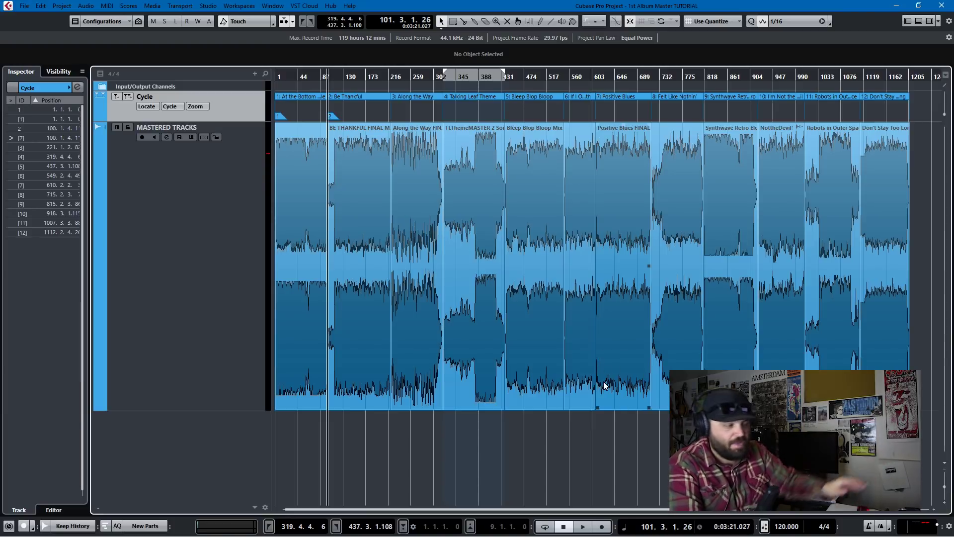
pyautogui.press('g')
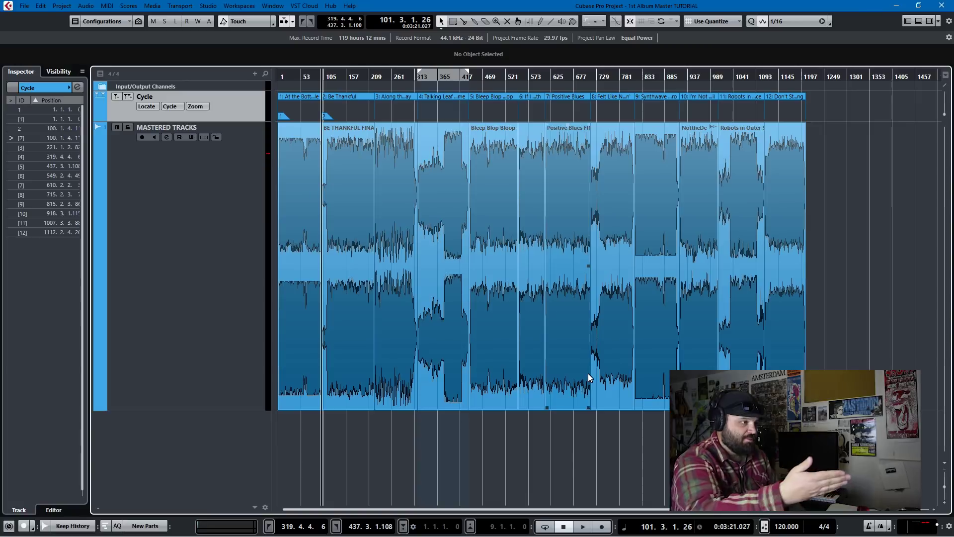
pyautogui.hotkey('ctrl', 'a')
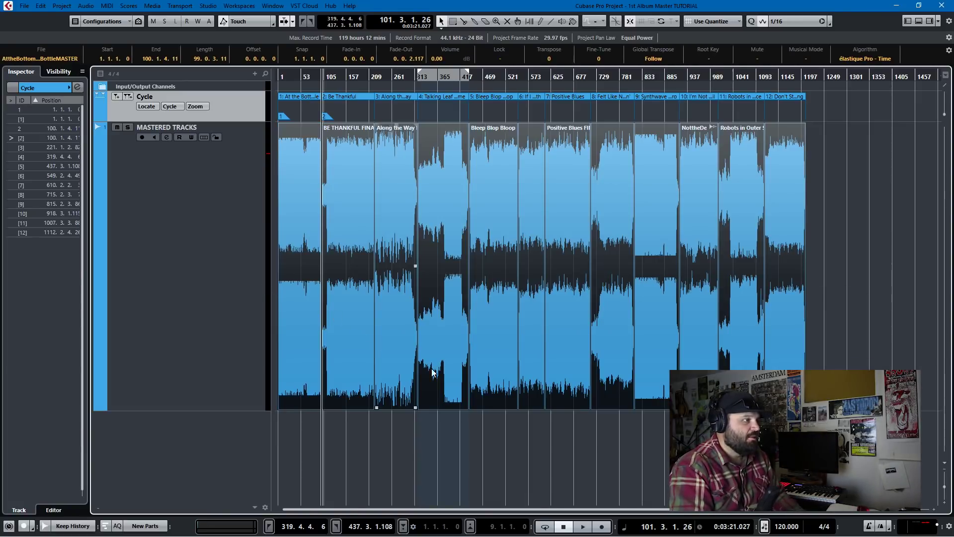
pyautogui.press('h')
pyautogui.press('g')
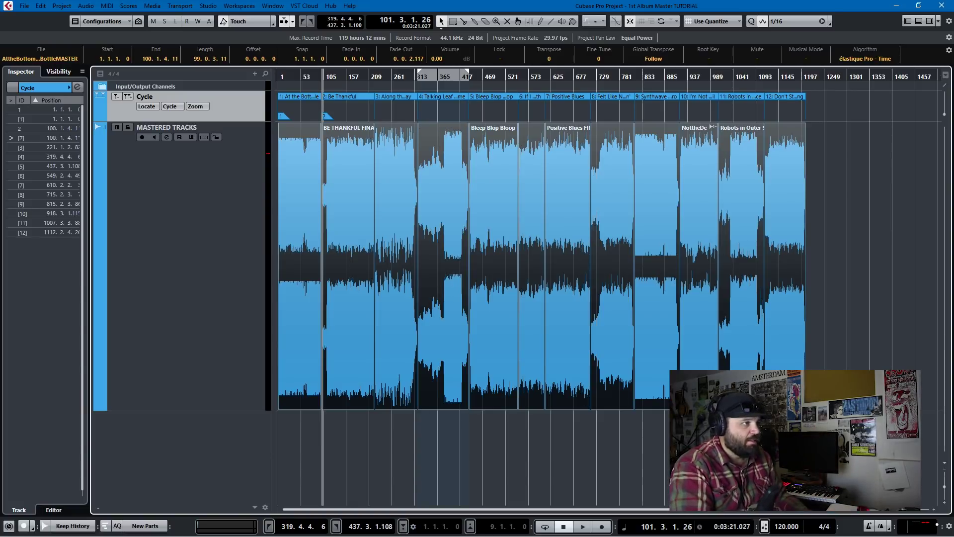
pyautogui.click(663, 22)
# Step: With Shuffle snapping, move TLThemeMASTER, NottheDevil1 and Robots in Outer Space into new slots
pyautogui.press('h')
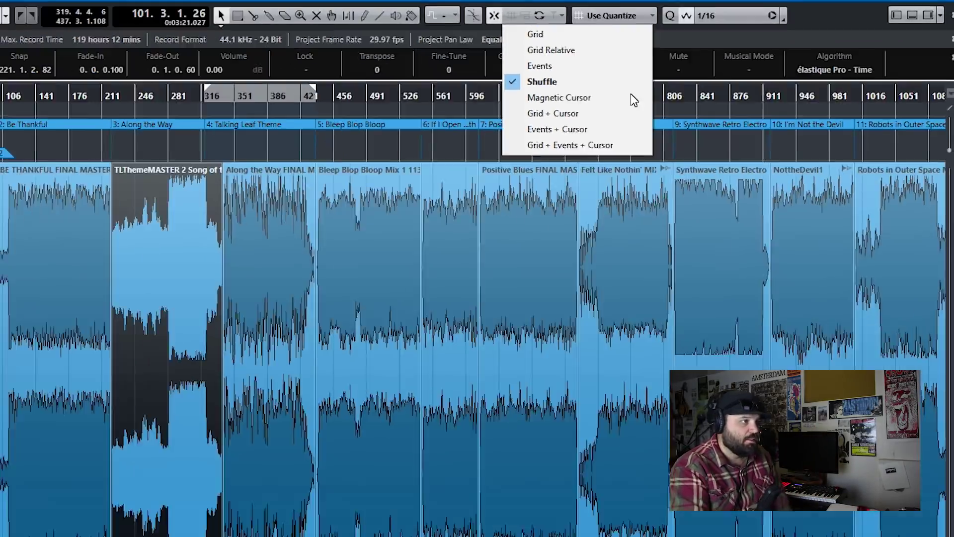
pyautogui.click(424, 246)
pyautogui.moveTo(417, 241); pyautogui.dragTo(694, 220)
pyautogui.moveTo(861, 234); pyautogui.dragTo(526, 231)
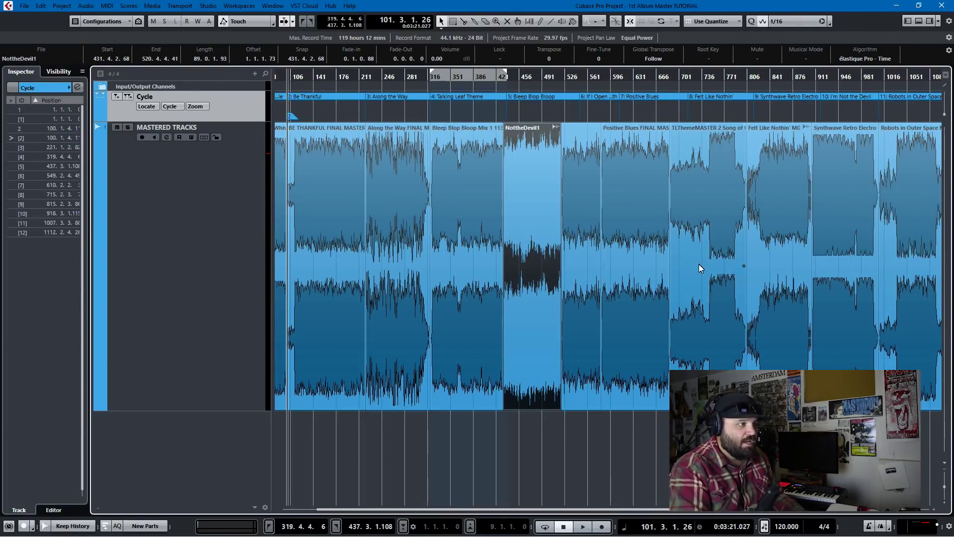
pyautogui.moveTo(895, 258); pyautogui.dragTo(627, 275)
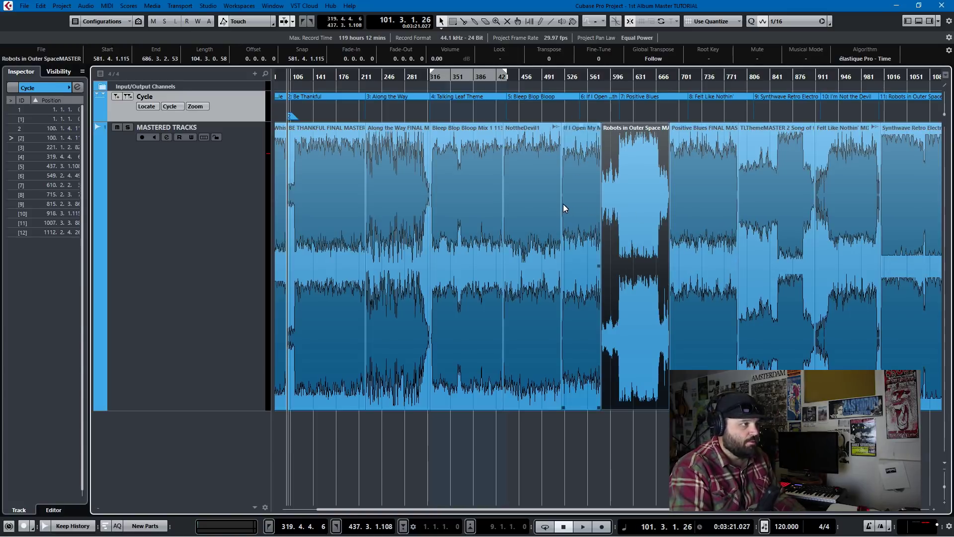
# Step: Shorten the end of Bleep Blop Bloop Mix near bar 431, then zoom back out to the whole album
pyautogui.hscroll(5, 510, 206)
pyautogui.scroll(8, 530, 270)
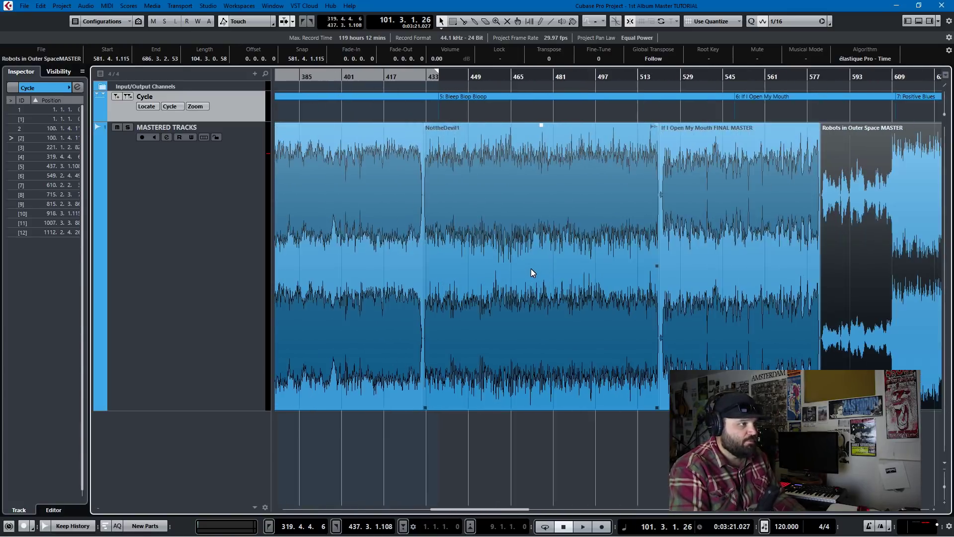
pyautogui.hscroll(-10, 434, 249)
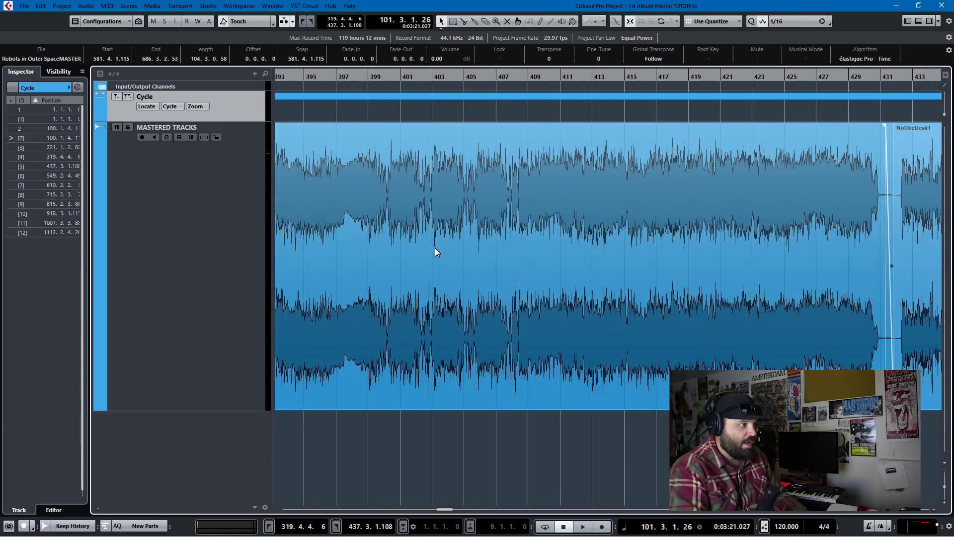
pyautogui.scroll(2, 436, 246)
pyautogui.hscroll(6, 440, 247)
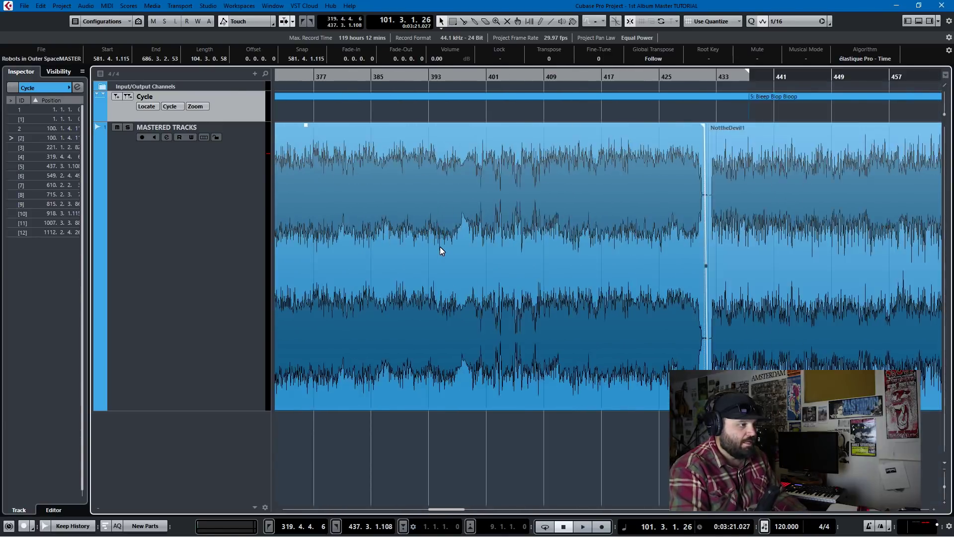
pyautogui.scroll(3, 440, 247)
pyautogui.scroll(2, 368, 298)
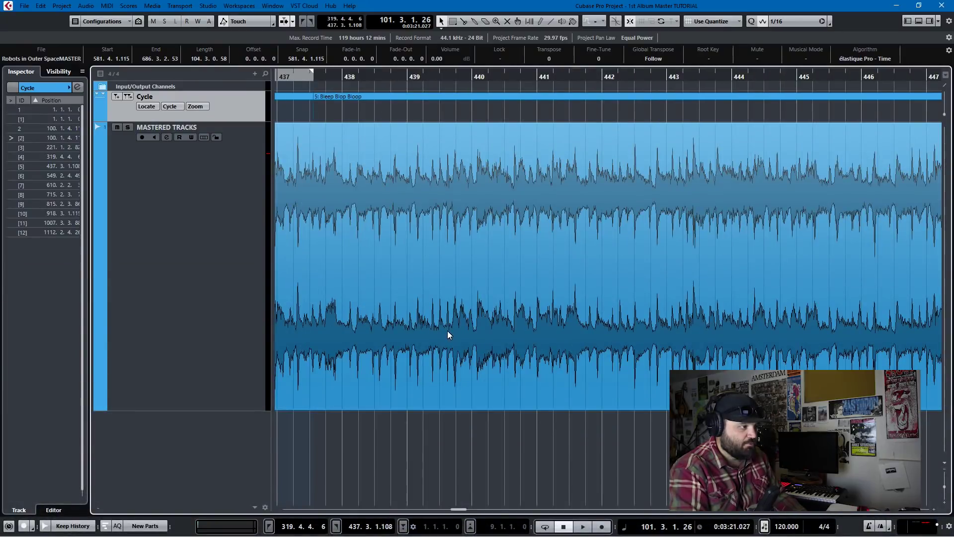
pyautogui.hscroll(-4, 451, 330)
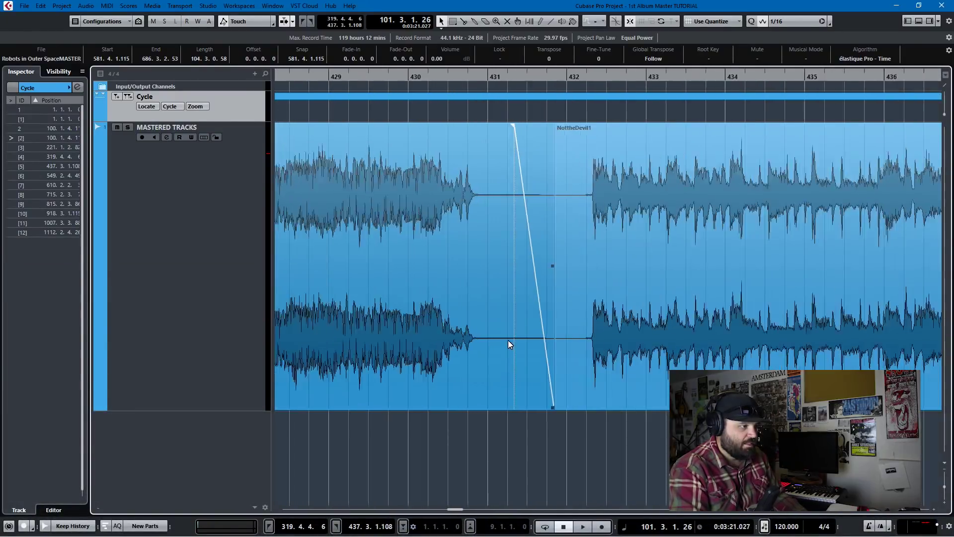
pyautogui.scroll(3, 509, 340)
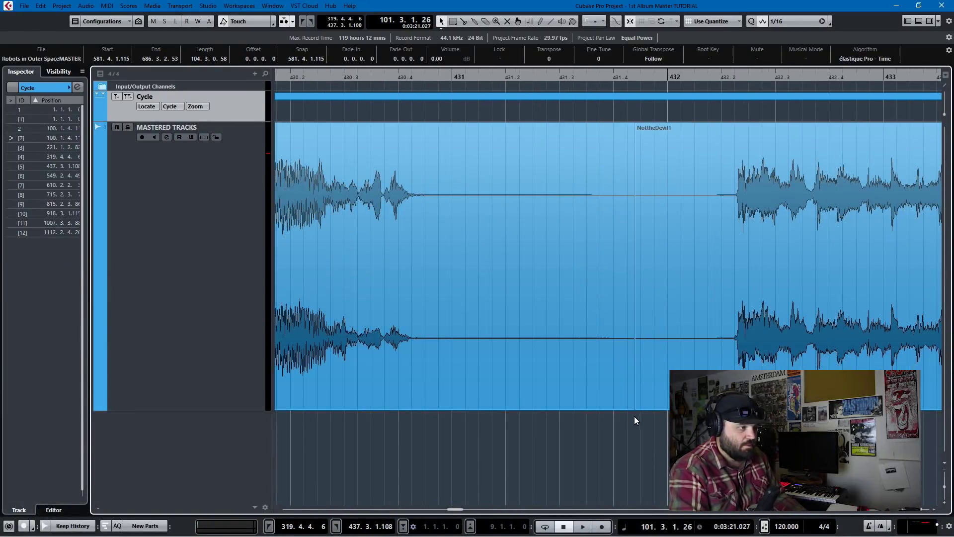
pyautogui.moveTo(633, 410); pyautogui.dragTo(561, 410)
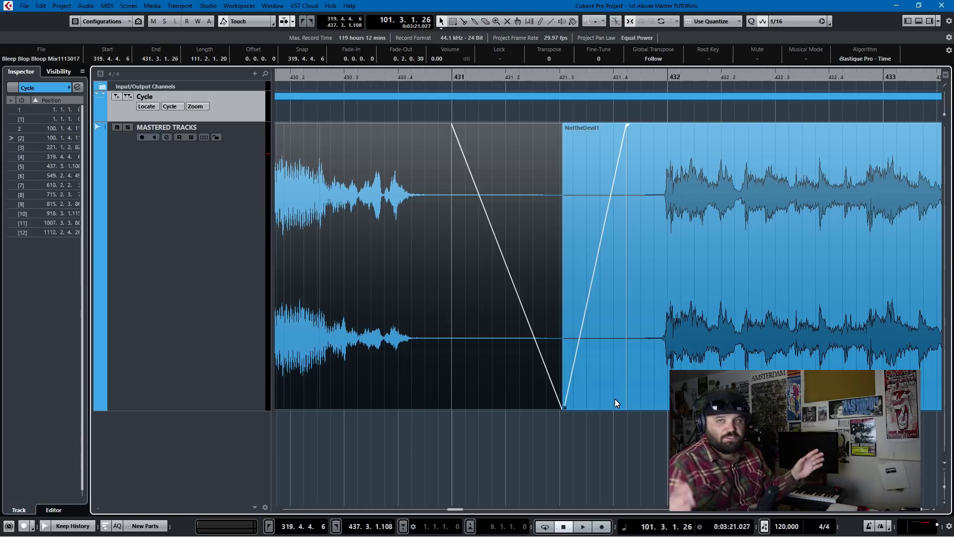
pyautogui.hotkey('shift', 'f')
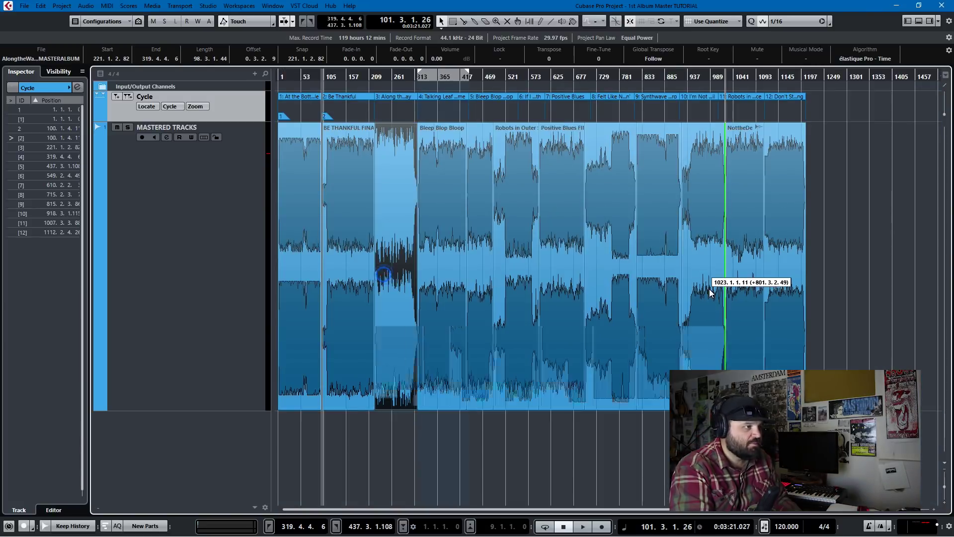
# Step: Move BE THANKFUL FINAL MASTER to about bar 703, then select Robots in Outer Space and the events
pyautogui.moveTo(345, 249); pyautogui.dragTo(614, 265)
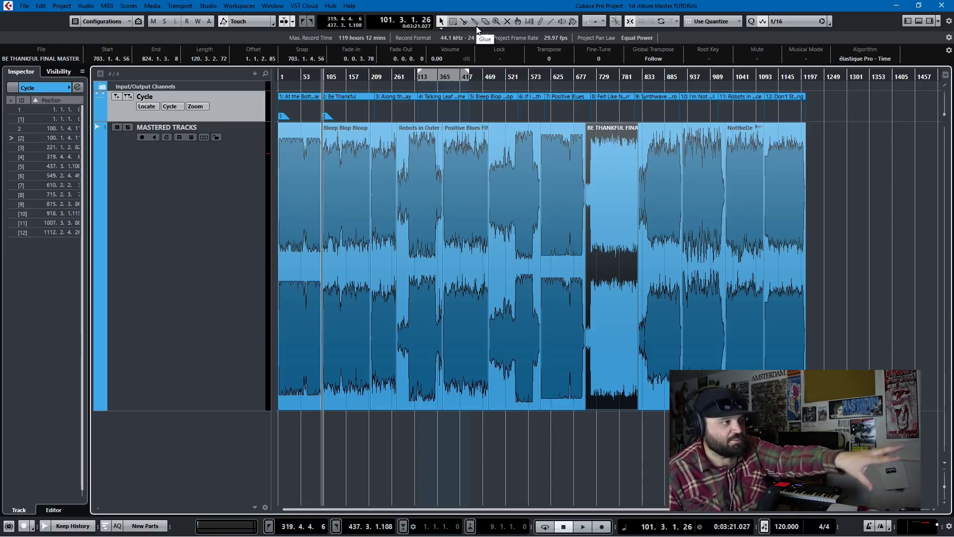
pyautogui.click(407, 315)
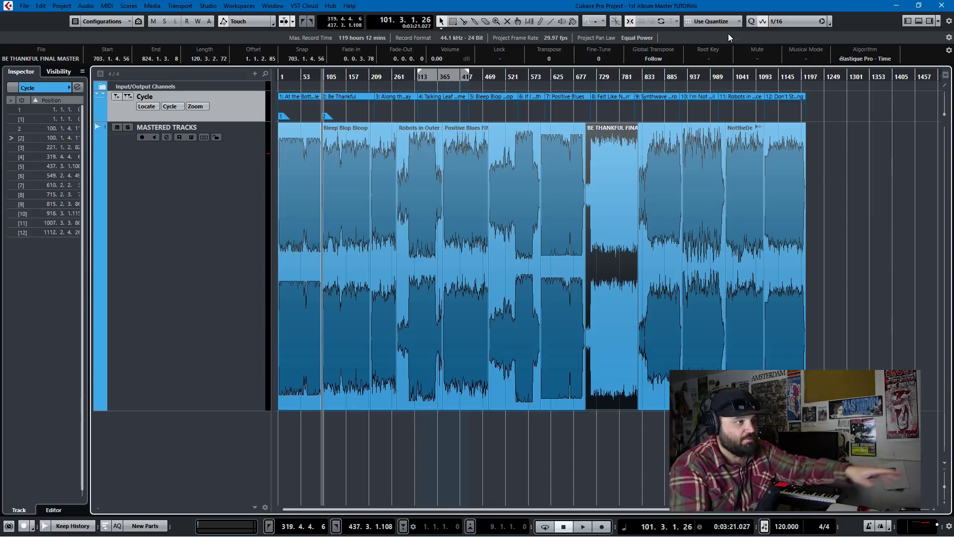
pyautogui.moveTo(856, 171); pyautogui.dragTo(229, 211)
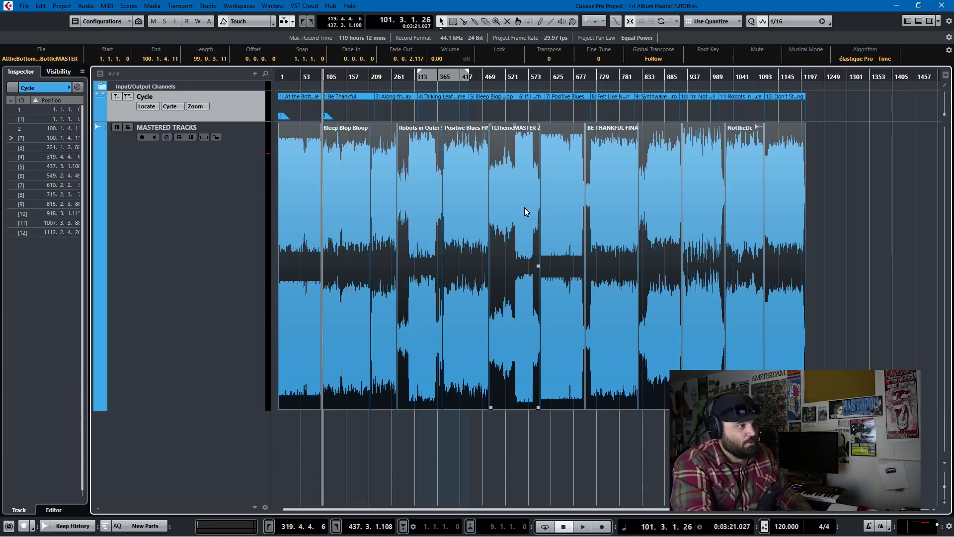
# Step: Drag a selection marquee across all the song events on the MASTERED TRACKS track
pyautogui.moveTo(526, 208)
pyautogui.mouseDown()
pyautogui.moveTo(678, 221)
pyautogui.moveTo(568, 220)
pyautogui.moveTo(499, 246)
pyautogui.moveTo(329, 247)
pyautogui.mouseUp()
# Step: Clear the song event selection and scroll the arrangement view
pyautogui.click(825, 219)
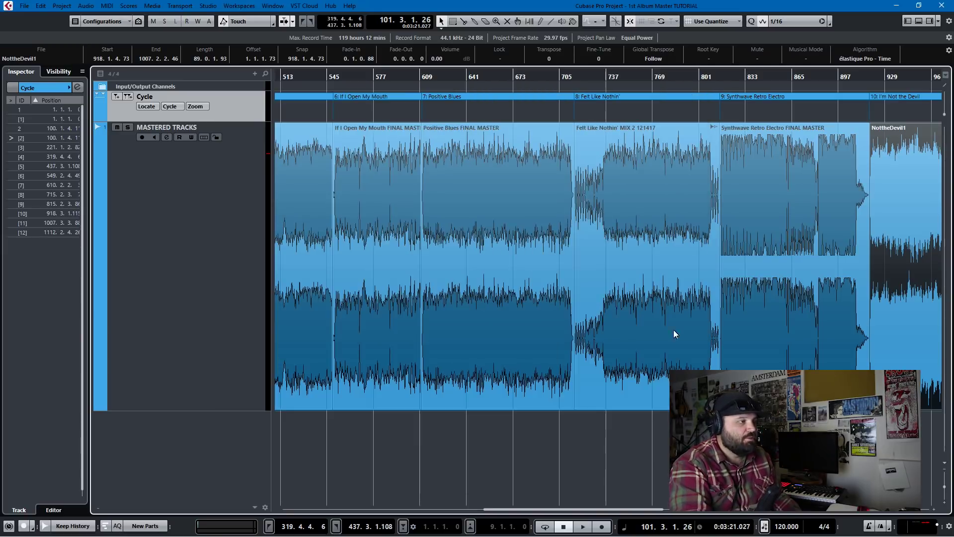
pyautogui.scroll(6, 486, 234)
pyautogui.hscroll(-5, 389, 231)
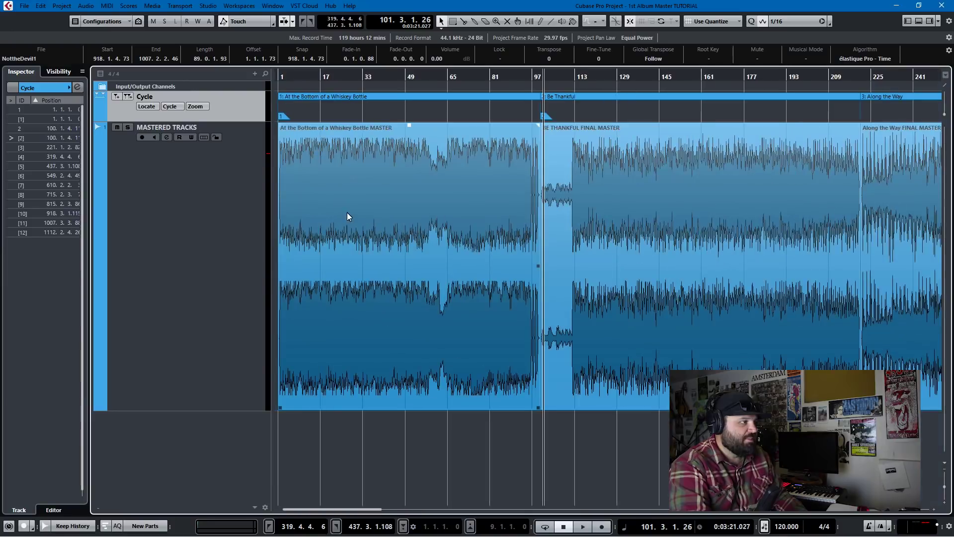
pyautogui.click(355, 100)
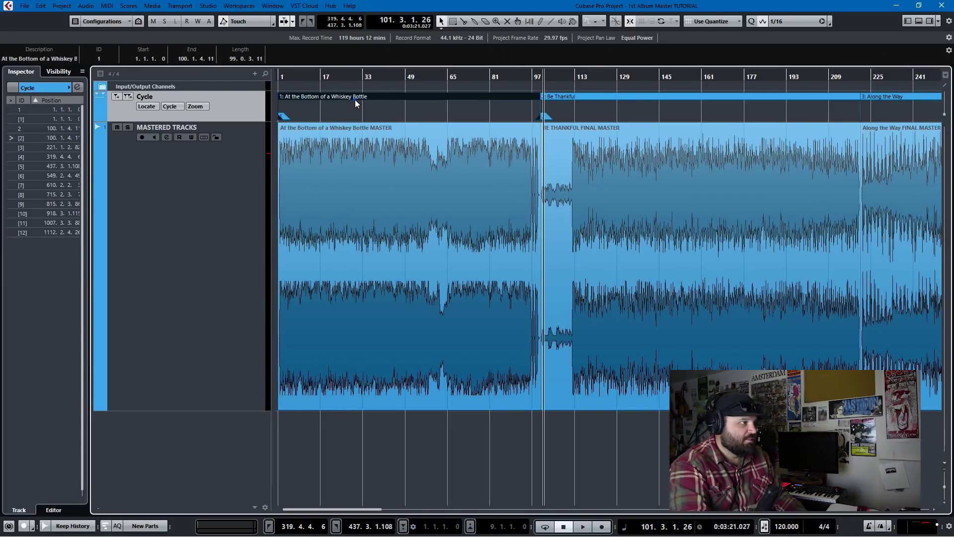
pyautogui.click(167, 106)
pyautogui.click(127, 98)
pyautogui.doubleClick(55, 59)
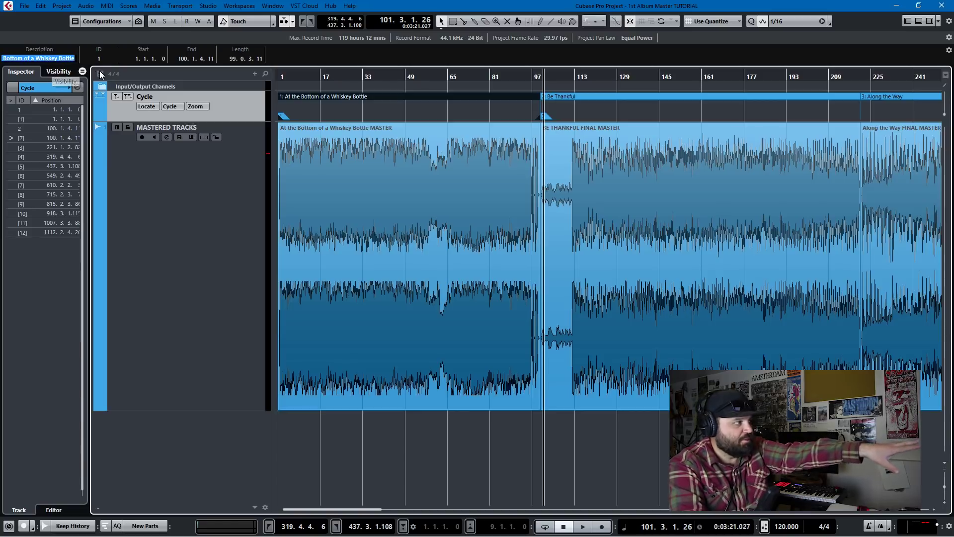
pyautogui.click(372, 155)
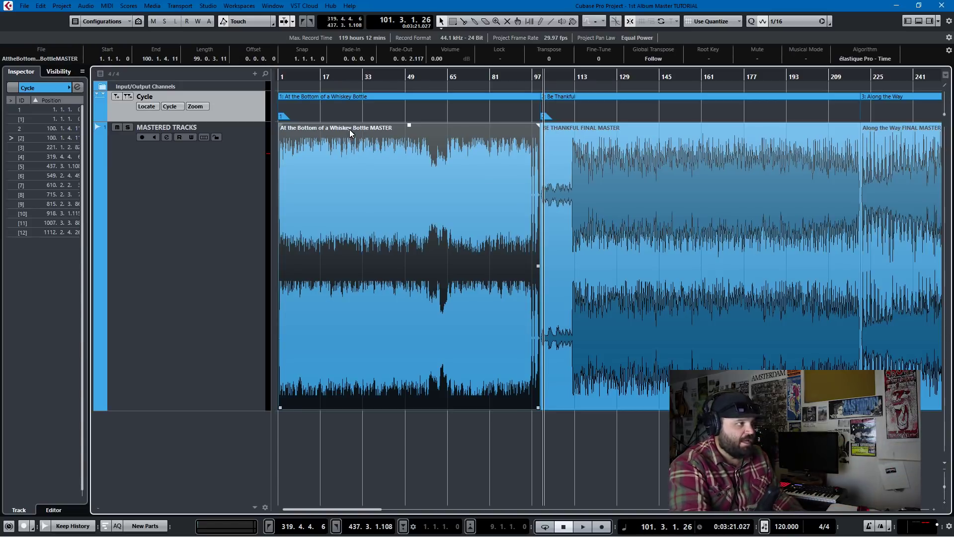
pyautogui.click(601, 183)
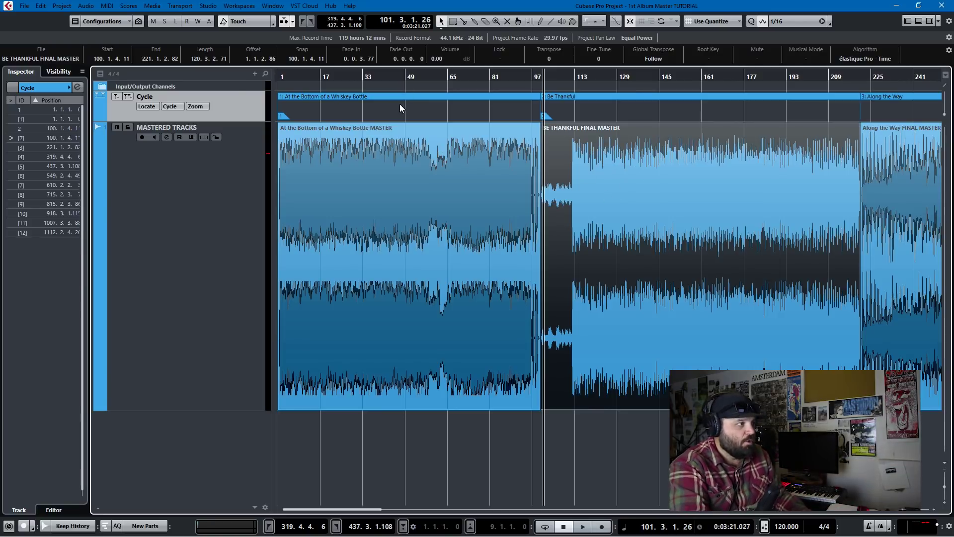
pyautogui.click(584, 97)
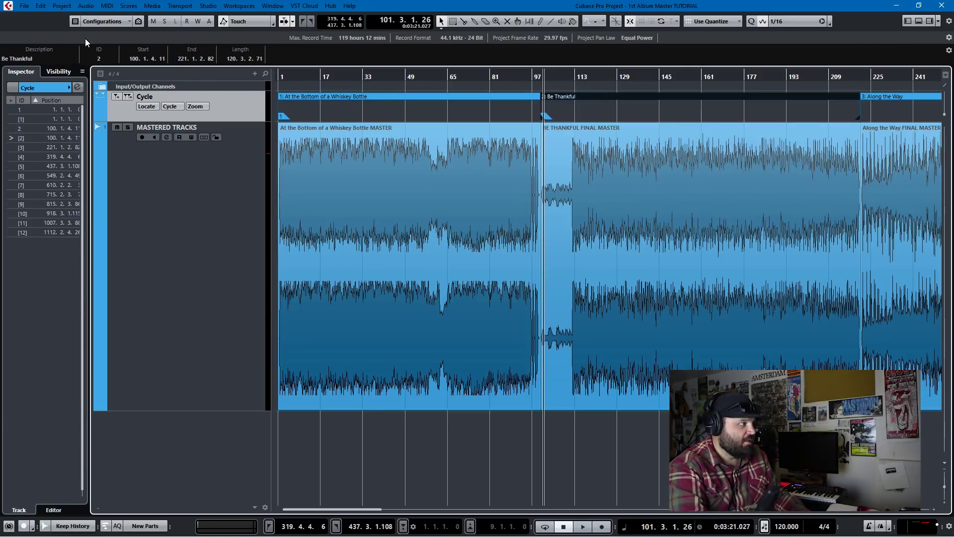
pyautogui.click(879, 96)
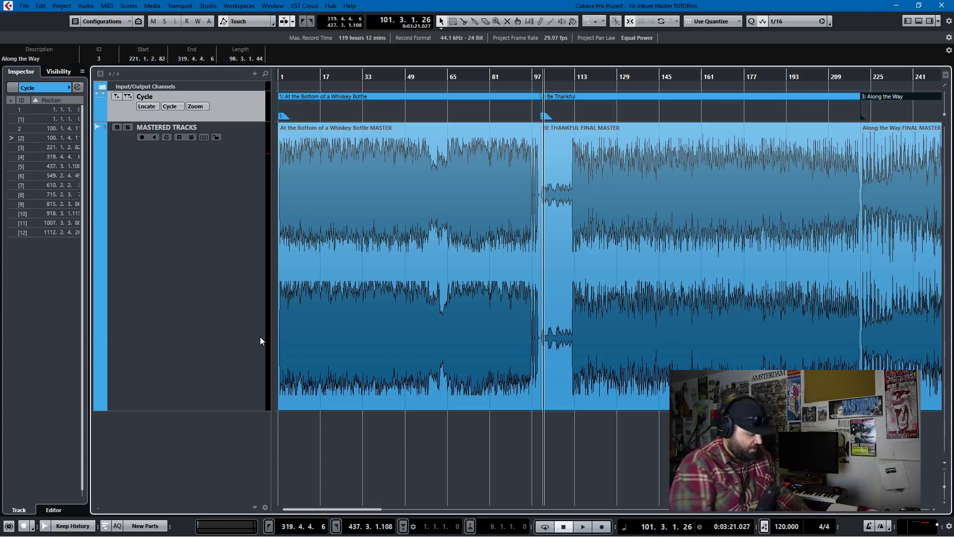
pyautogui.hotkey('ctrl', 'shift', 'e')
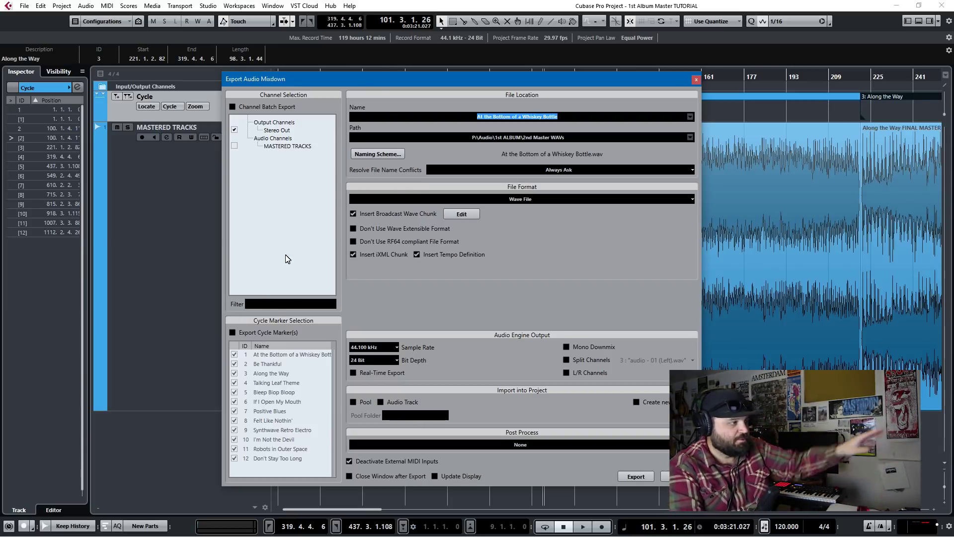
# Step: Enable Export Cycle Marker(s) and use a Custom naming scheme with only CycleMrkrNm
pyautogui.click(232, 332)
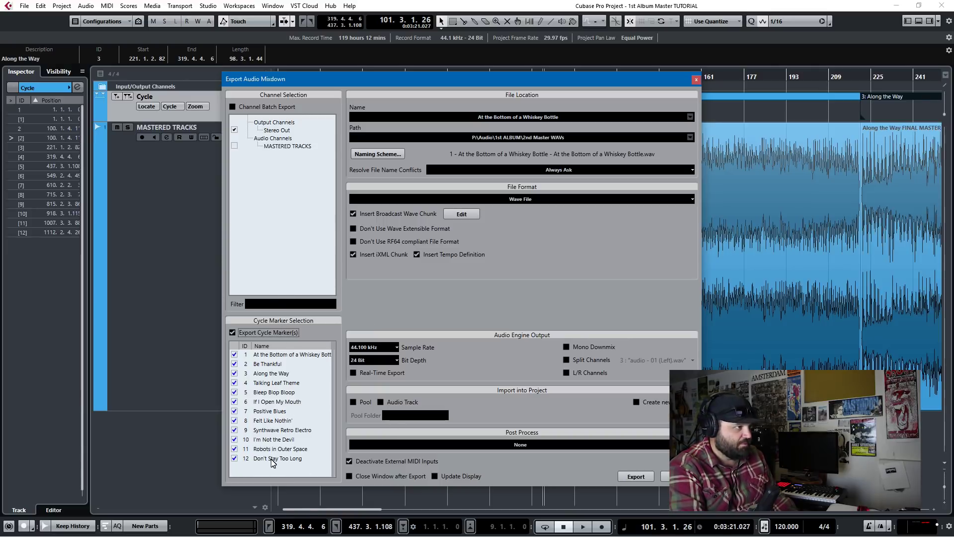
pyautogui.click(379, 154)
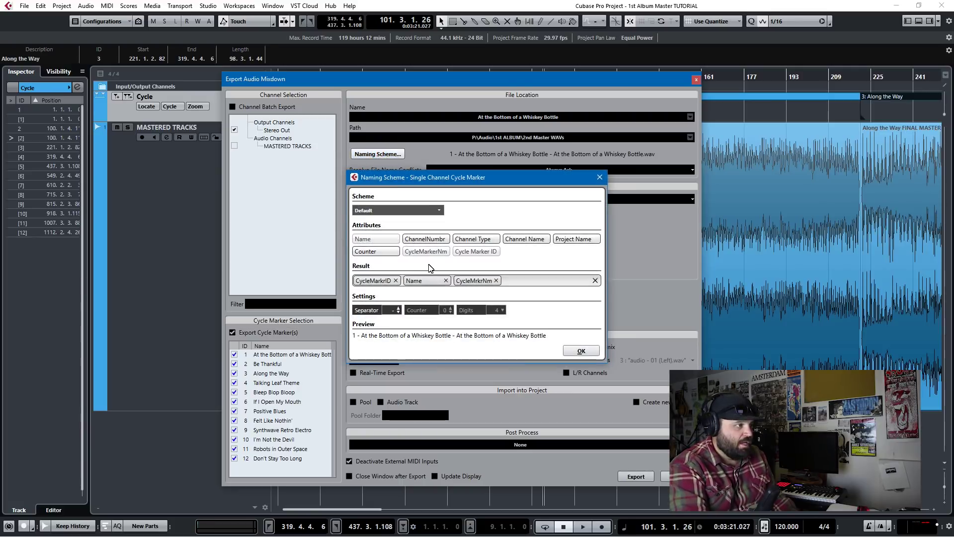
pyautogui.click(405, 210)
pyautogui.click(441, 212)
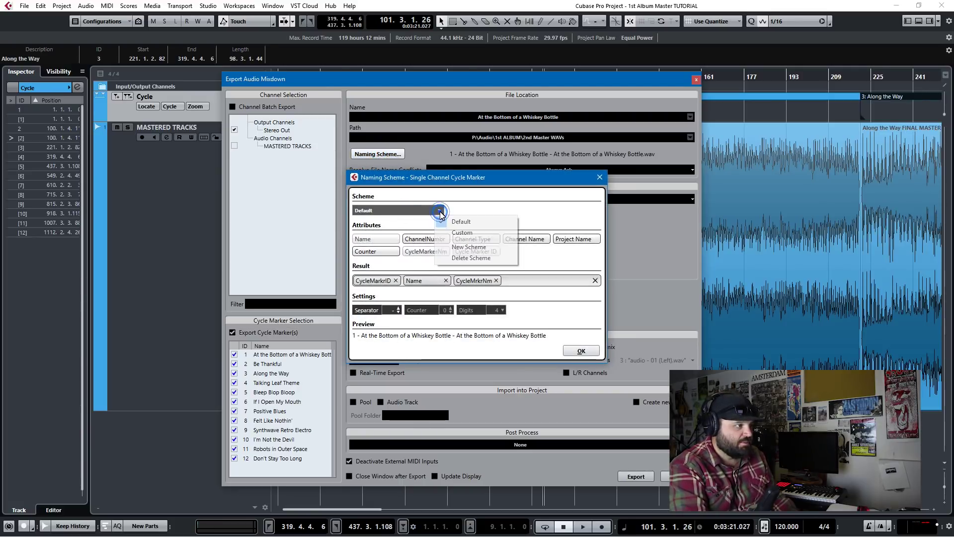
pyautogui.click(456, 229)
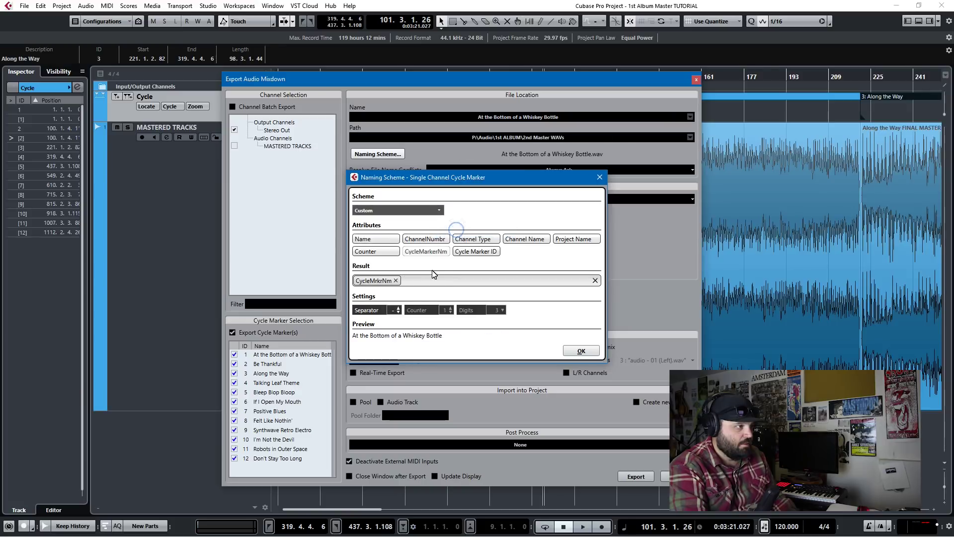
pyautogui.click(369, 282)
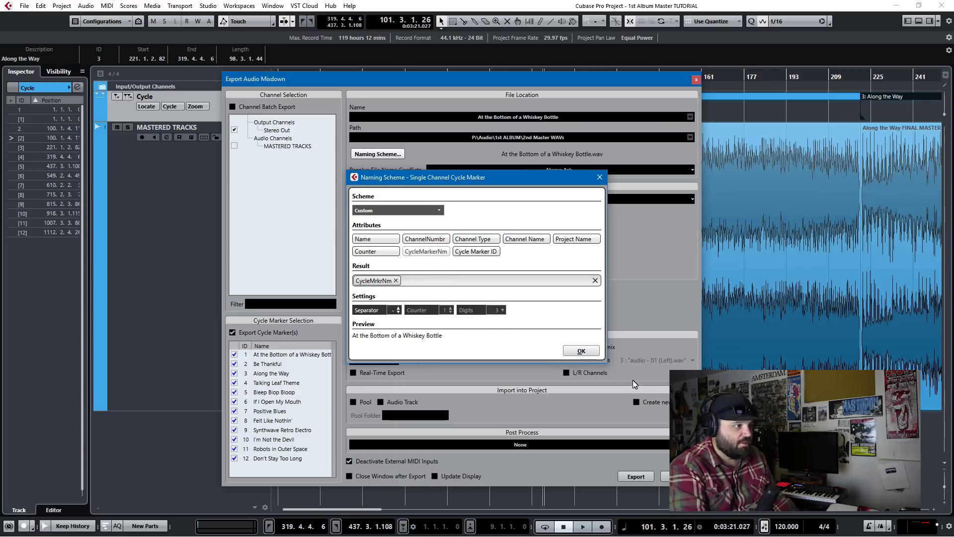
pyautogui.click(581, 351)
# Step: Set the export path to 1st ALBUM\MP3 and the file format to MPEG 1 Layer 3
pyautogui.click(573, 139)
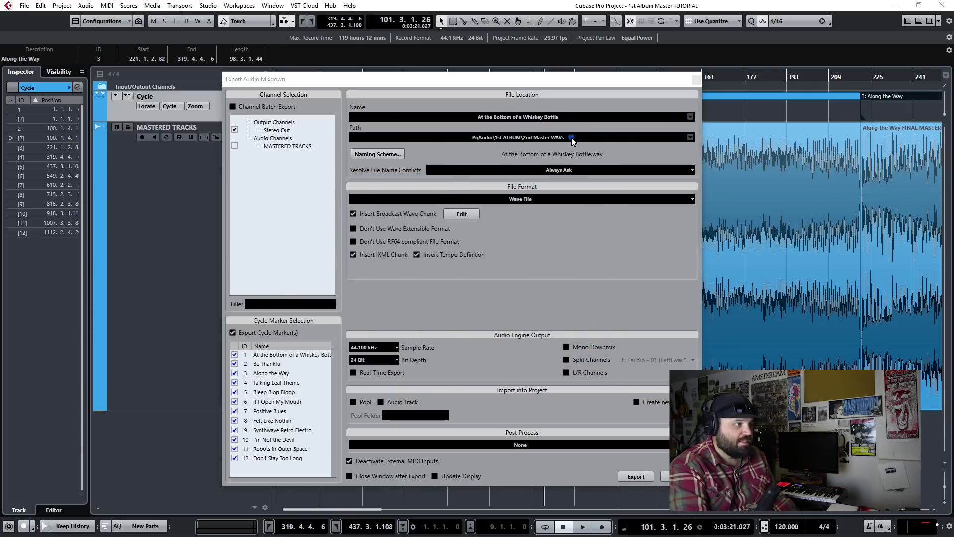
pyautogui.click(378, 180)
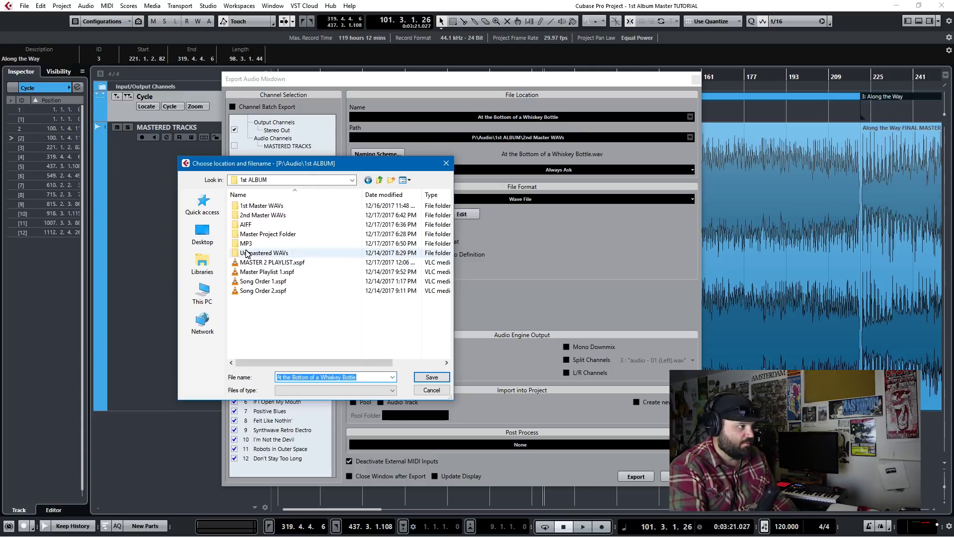
pyautogui.doubleClick(246, 243)
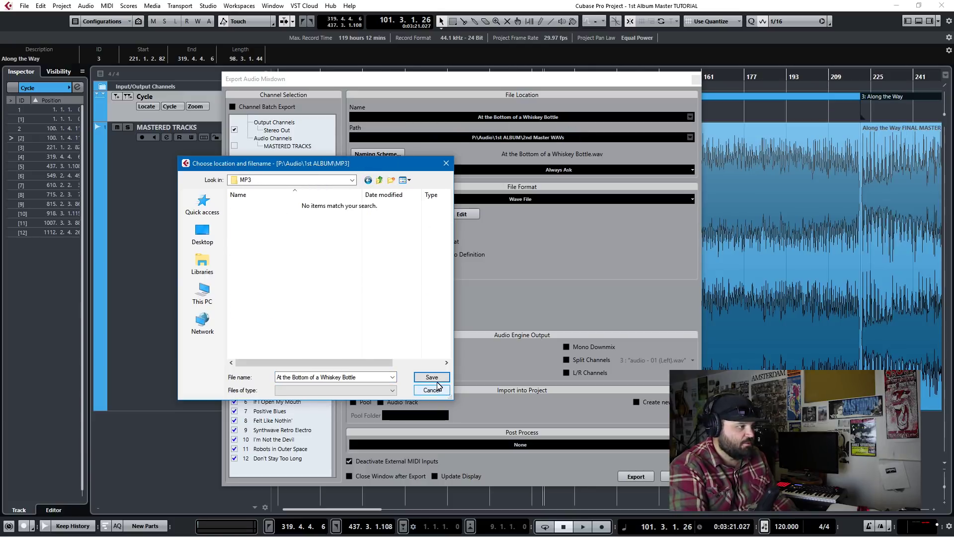
pyautogui.click(430, 377)
pyautogui.click(514, 199)
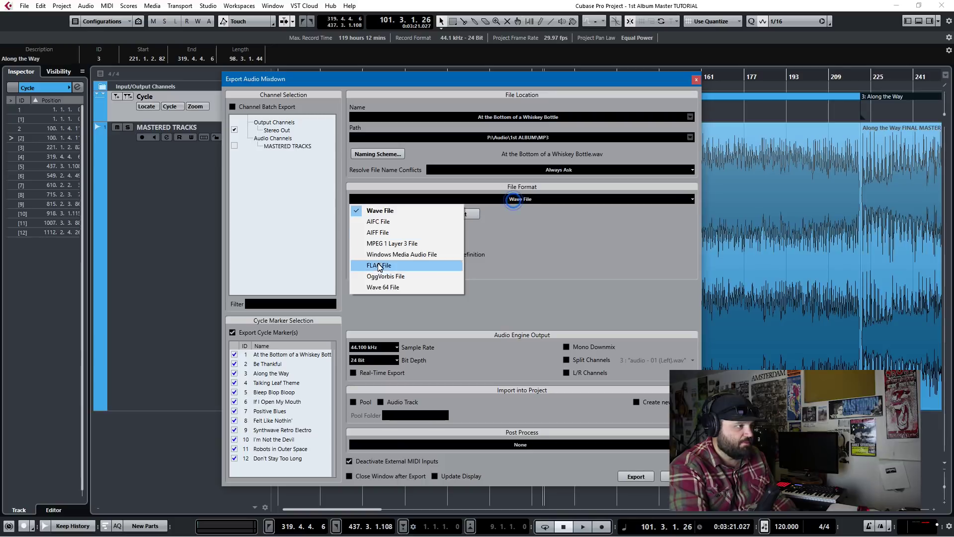
pyautogui.click(385, 243)
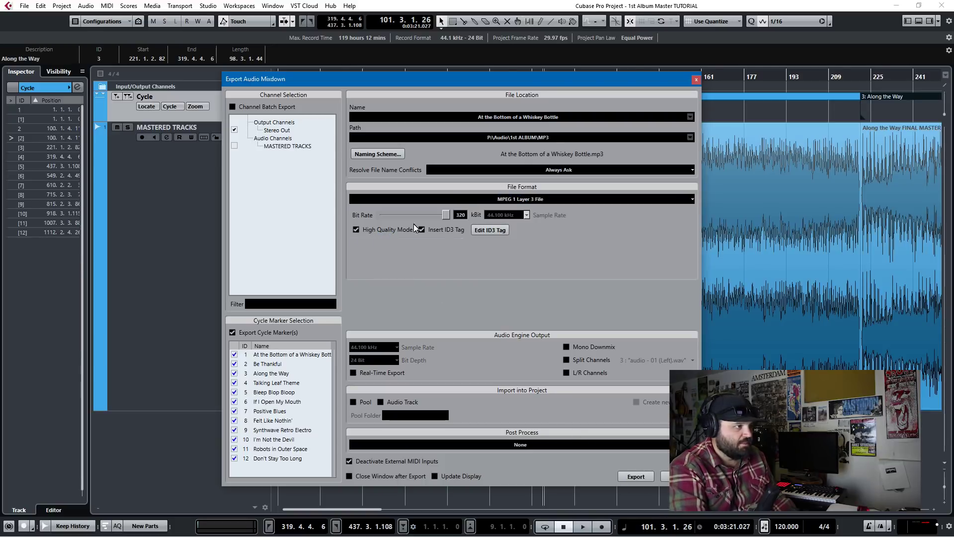
# Step: Export all twelve cycle markers as separate 320 kBit MP3 files
pyautogui.click(635, 476)
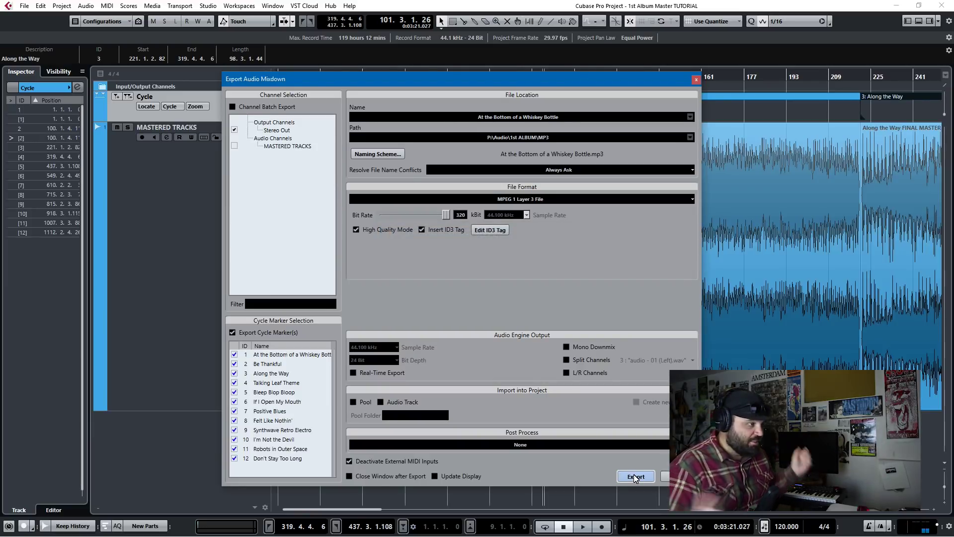
# Step: Close the export dialog, open the 1st ALBUM\MP3 folder in Explorer and widen the Name column
pyautogui.press('Escape')
pyautogui.hotkey('alt', 'Tab')
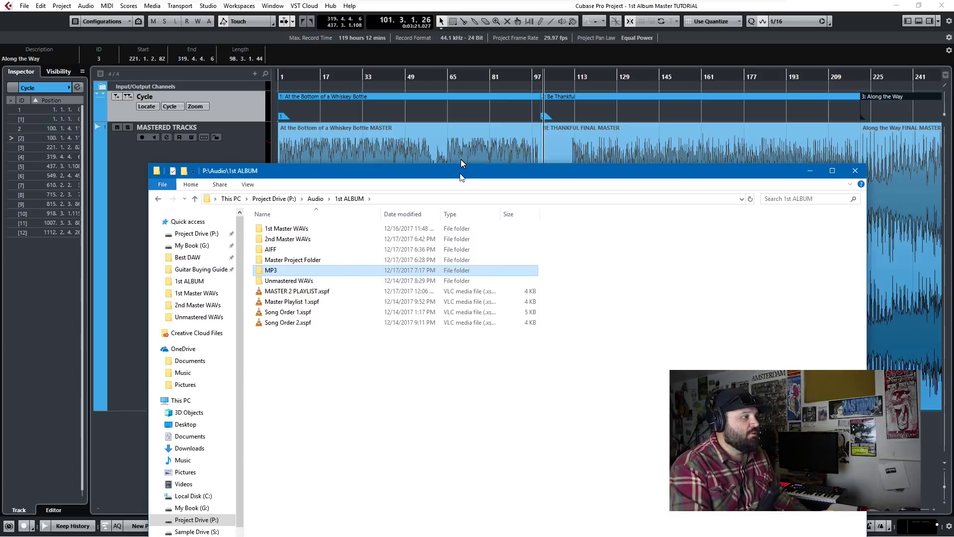
pyautogui.doubleClick(299, 138)
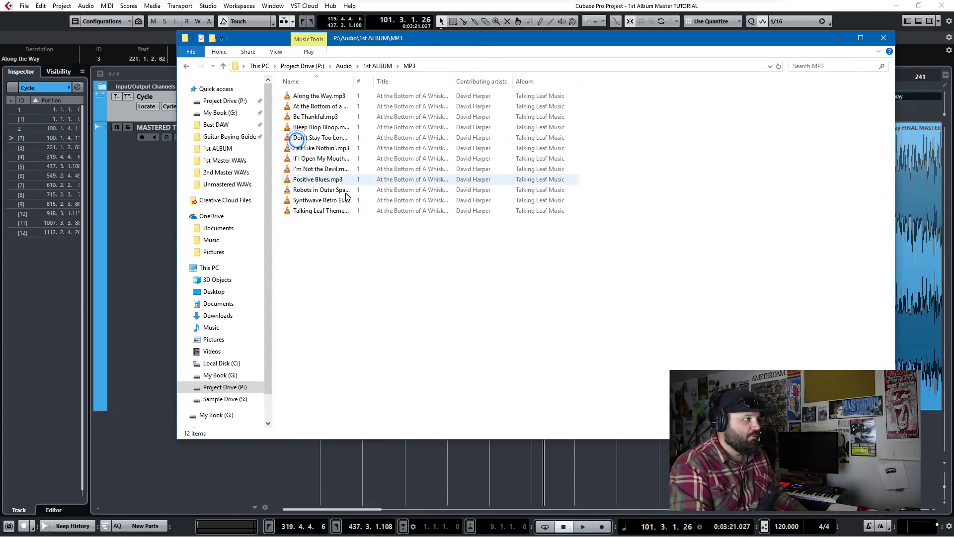
pyautogui.moveTo(353, 82); pyautogui.dragTo(431, 99)
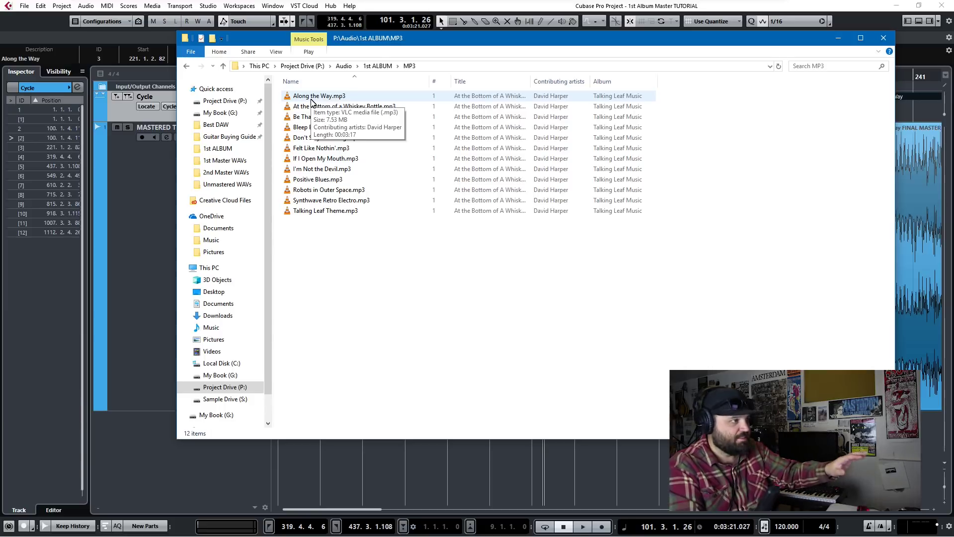
# Step: Open the Properties dialog for Along the Way.mp3
pyautogui.rightClick(311, 99)
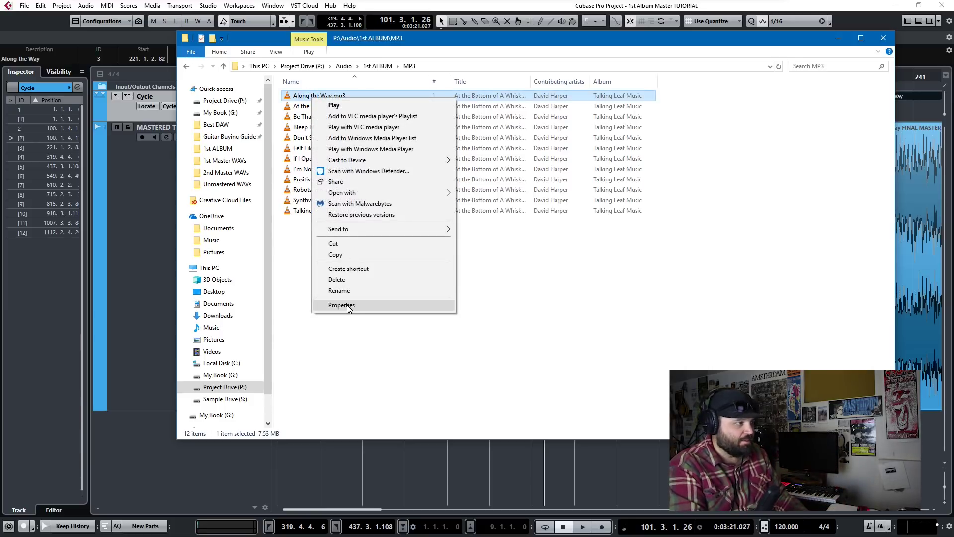
pyautogui.click(342, 305)
pyautogui.press('Escape')
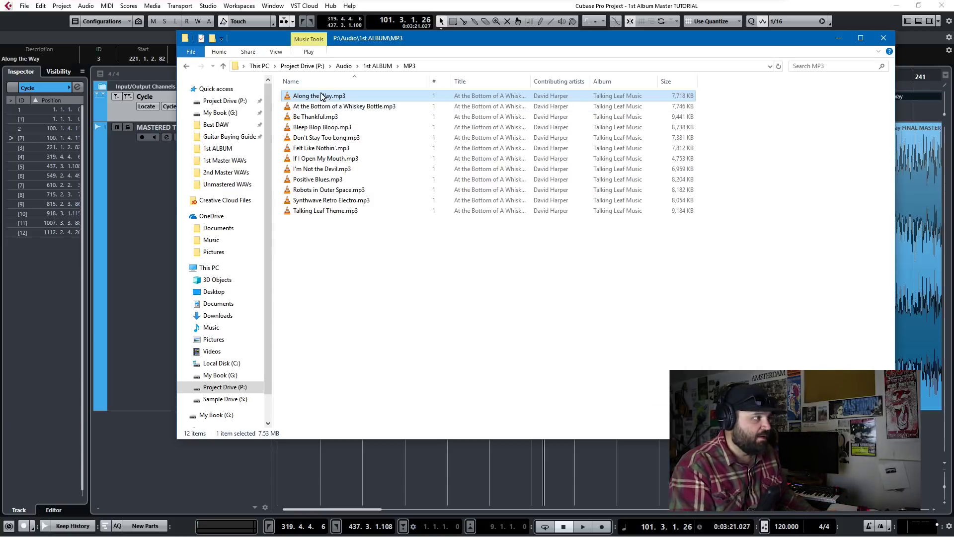
pyautogui.rightClick(320, 98)
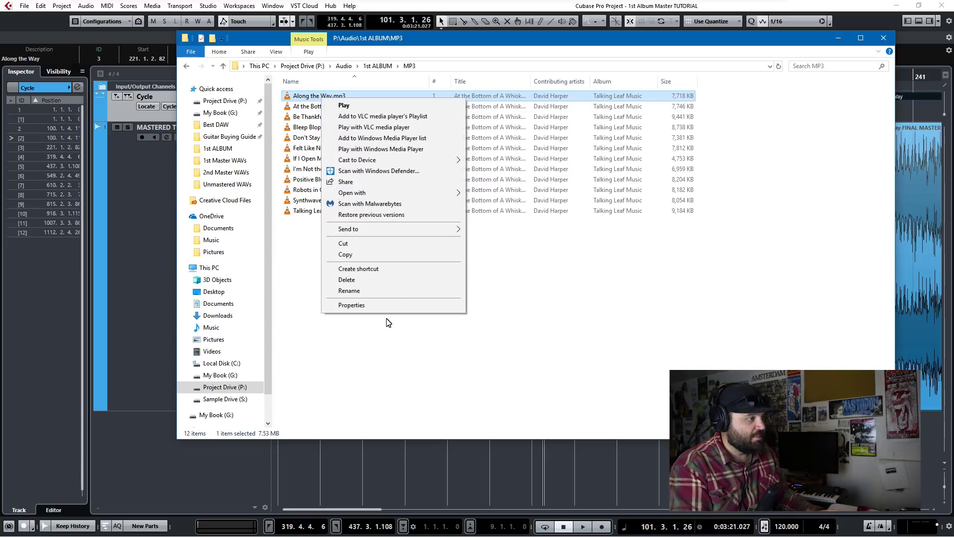
pyautogui.click(387, 305)
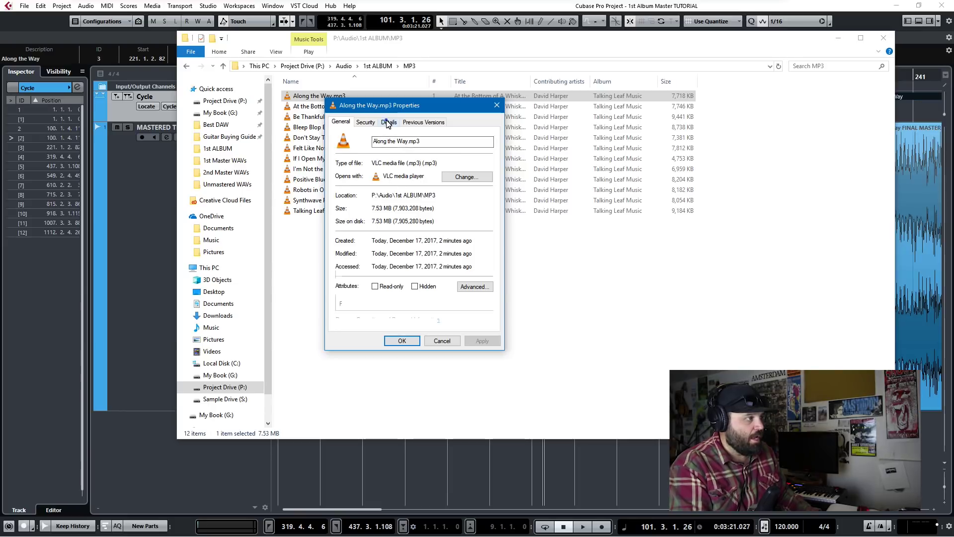
# Step: Set the Title tag to 'Along the Way' on the Details tab
pyautogui.click(388, 122)
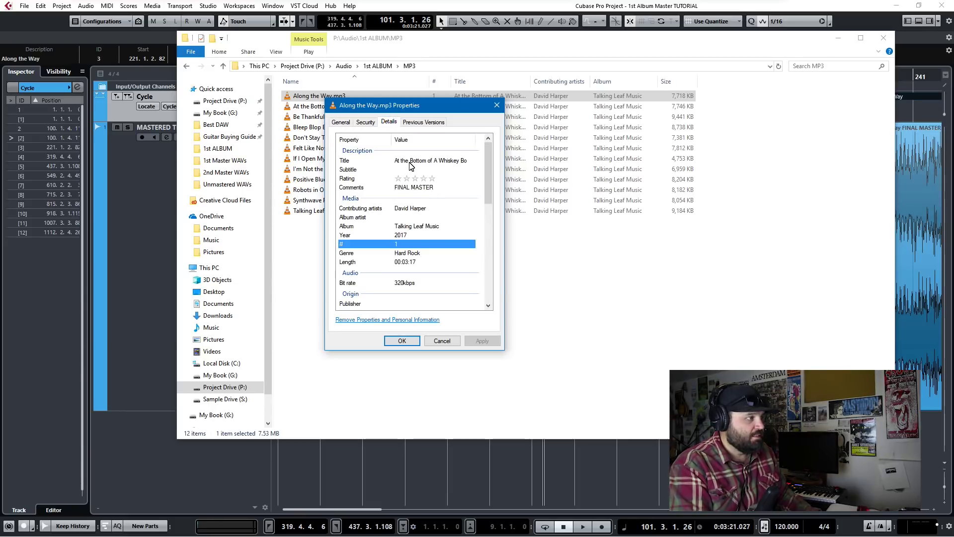
pyautogui.click(414, 162)
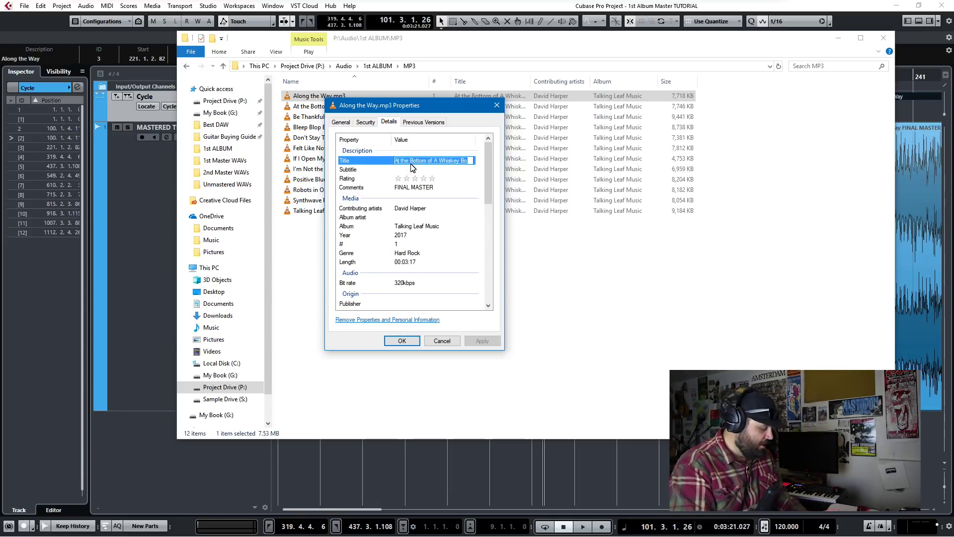
pyautogui.write('Along the Way')
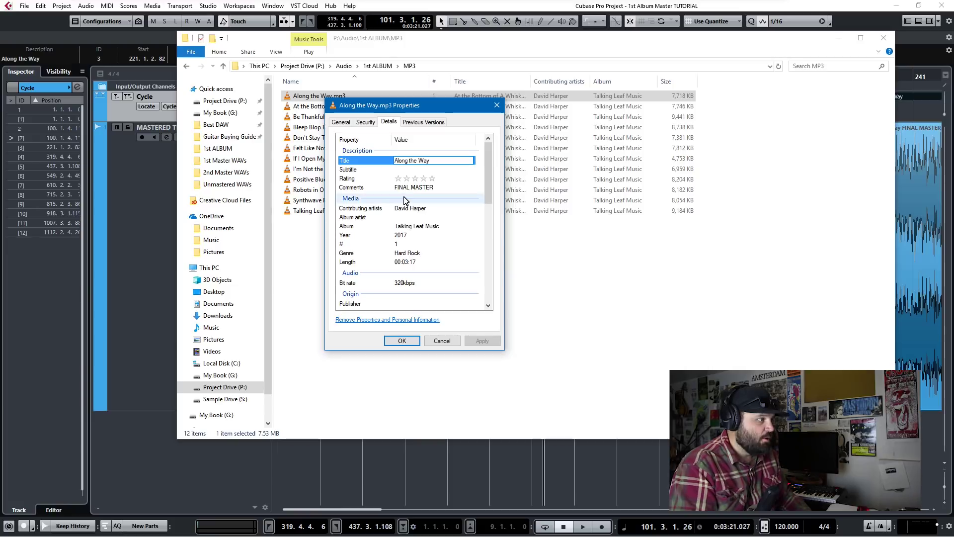
# Step: Replace the FINAL MASTER comment with the contact e-mail address, correcting a typo
pyautogui.click(438, 188)
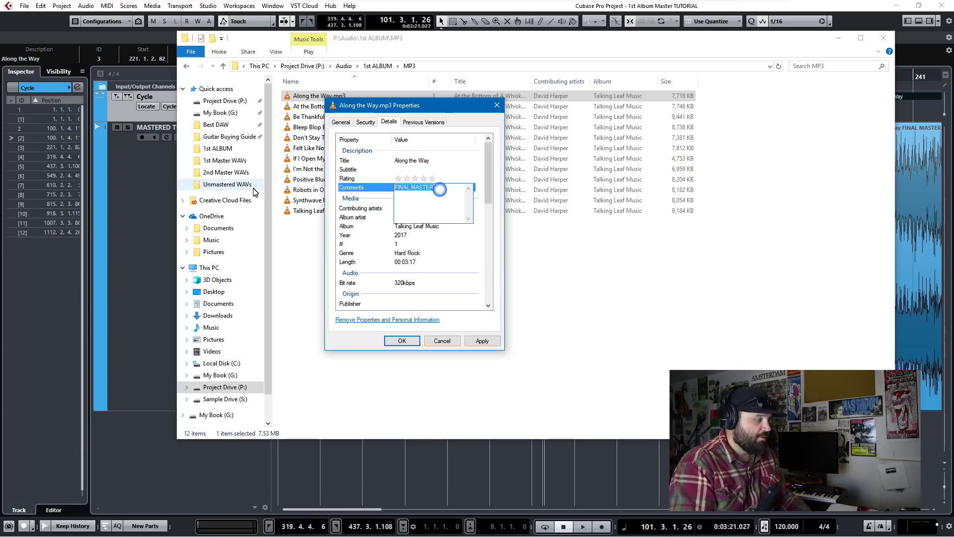
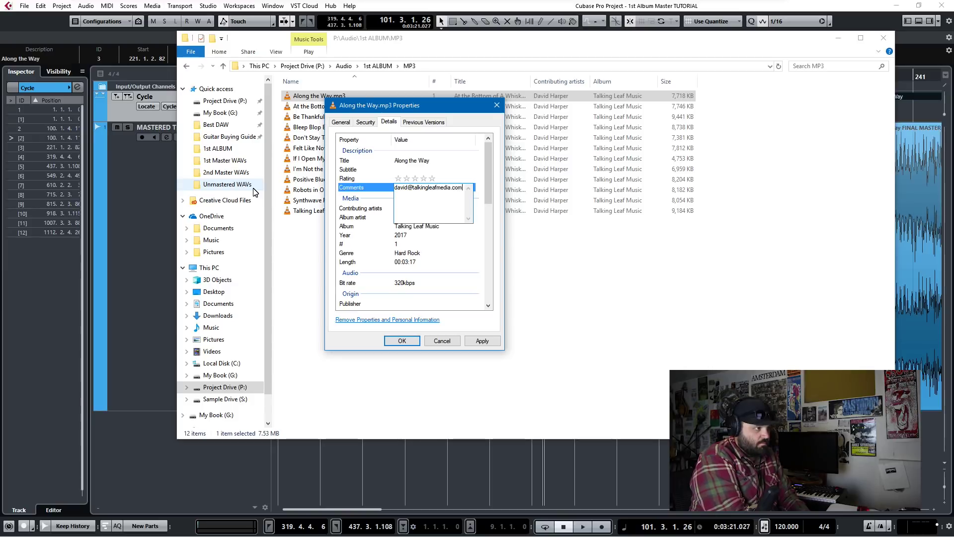
# Step: Enter the artist's name as the song's Album artist, keeping Contributing artists unchanged
pyautogui.press('Tab')
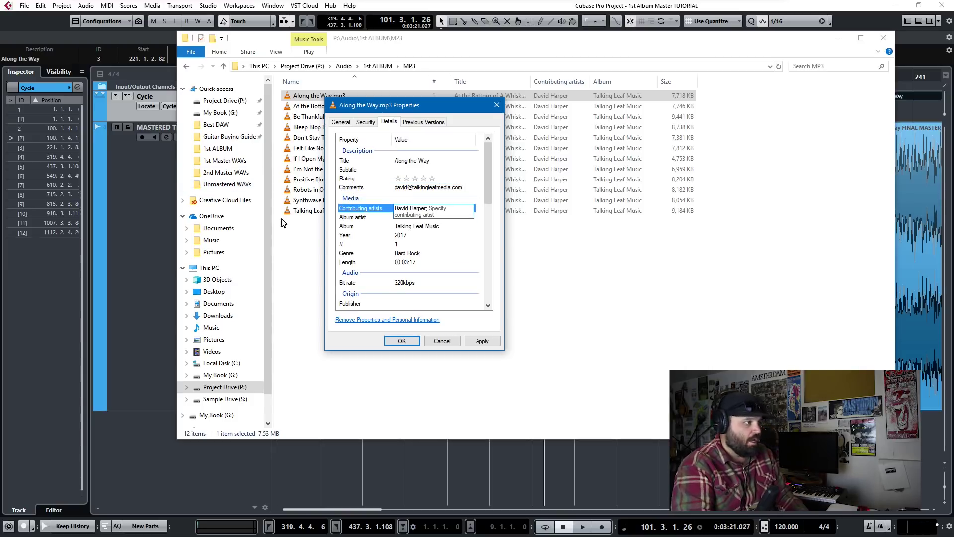
pyautogui.press('Tab')
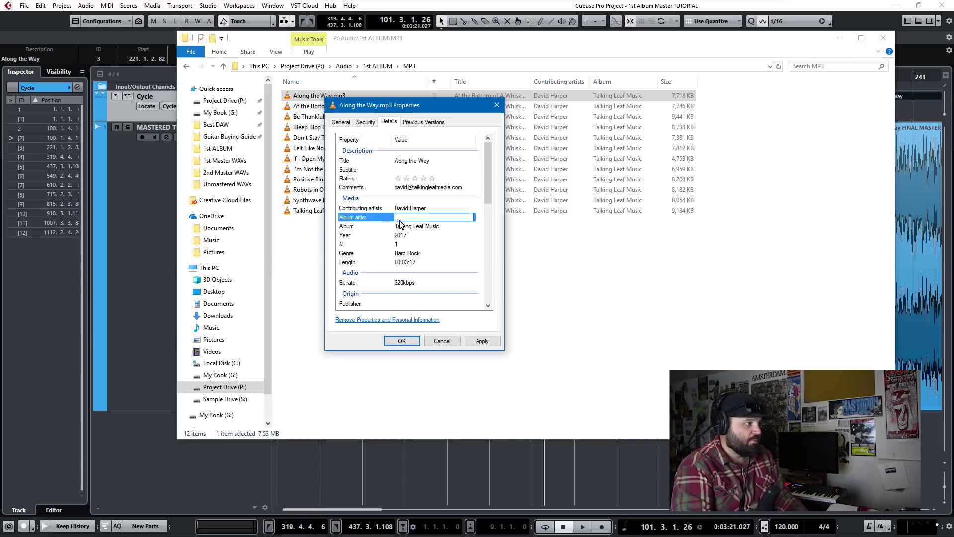
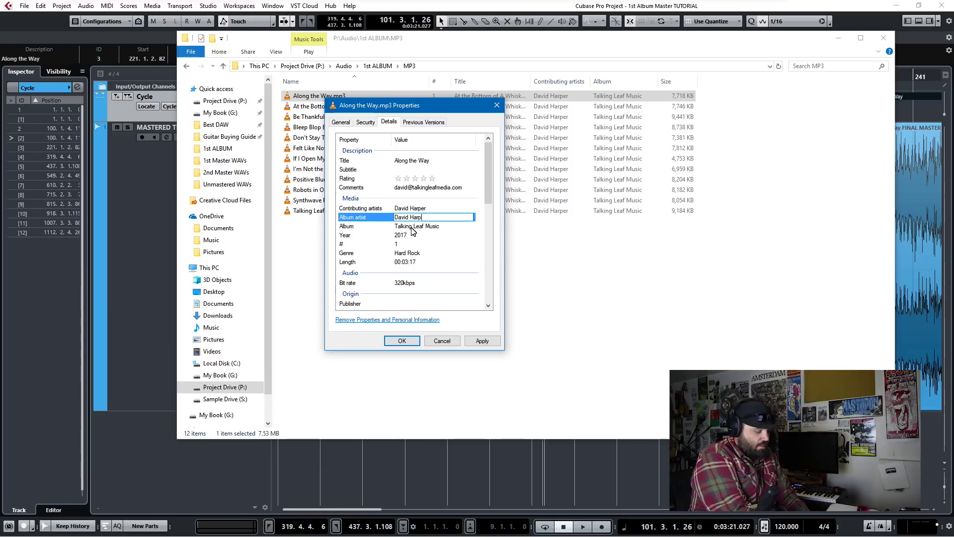
pyautogui.press('Down')
pyautogui.press('Down')
pyautogui.press('Down')
pyautogui.press('Down')
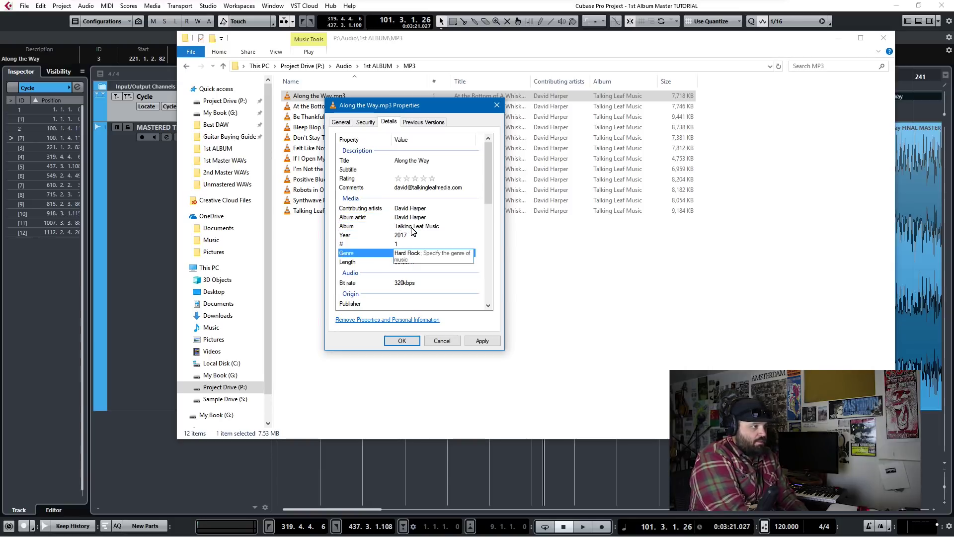
# Step: Replace the Hard Rock genre with Folk and set the publisher to Talking Leaf Media
pyautogui.press('BackSpace')
pyautogui.press('BackSpace')
pyautogui.press('BackSpace')
pyautogui.press('BackSpace')
pyautogui.press('BackSpace')
pyautogui.press('BackSpace')
pyautogui.press('BackSpace')
pyautogui.press('BackSpace')
pyautogui.press('BackSpace')
pyautogui.press('BackSpace')
pyautogui.press('BackSpace')
pyautogui.write('Folk')
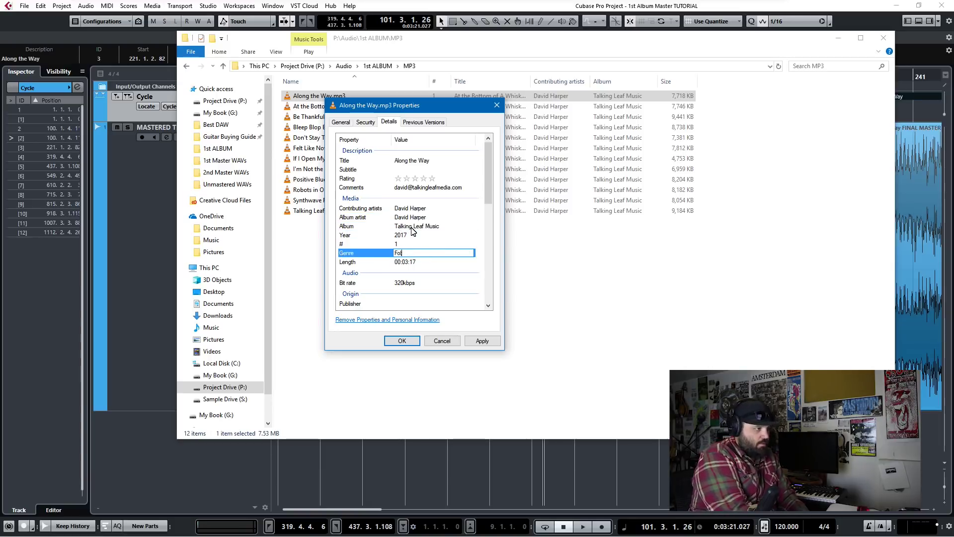
pyautogui.press('Down')
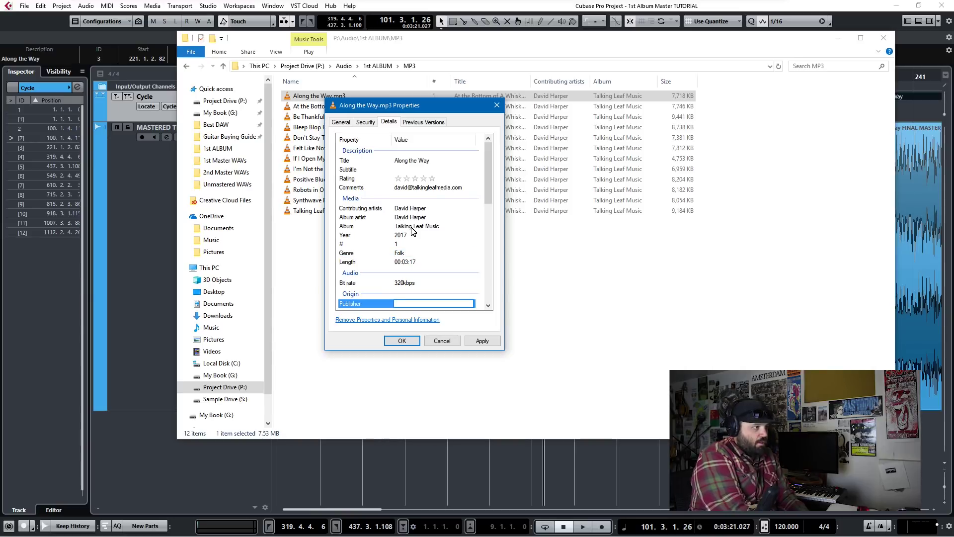
pyautogui.write('Talk')
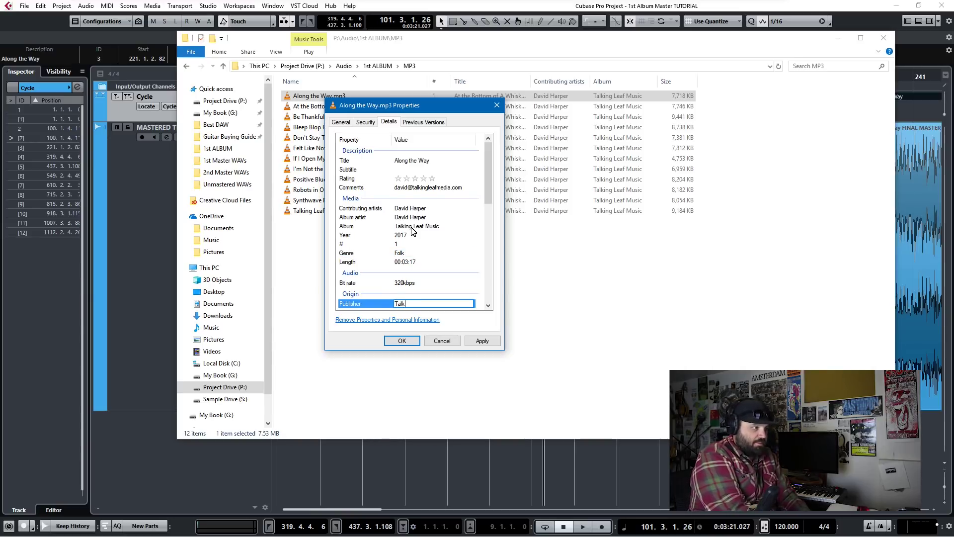
pyautogui.write('ing Leaf Media')
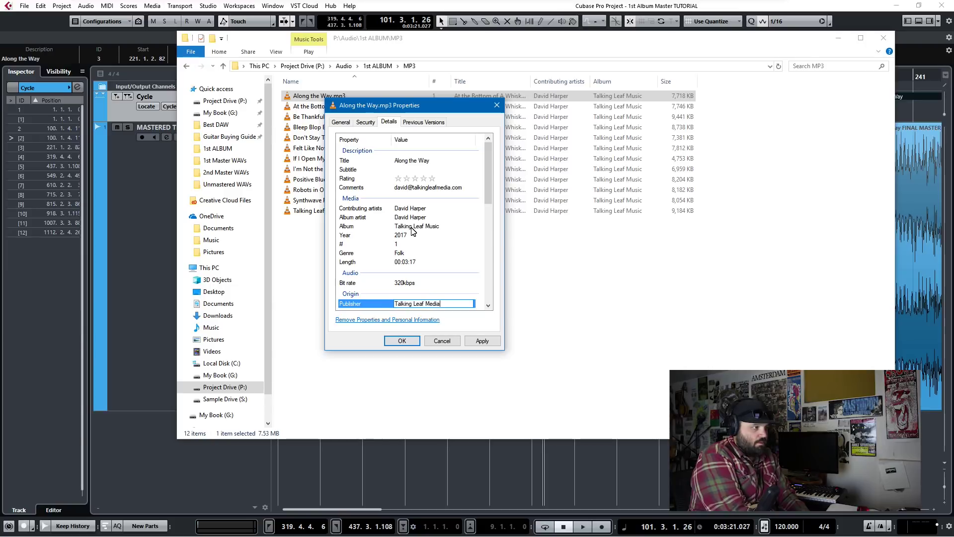
pyautogui.press('Down')
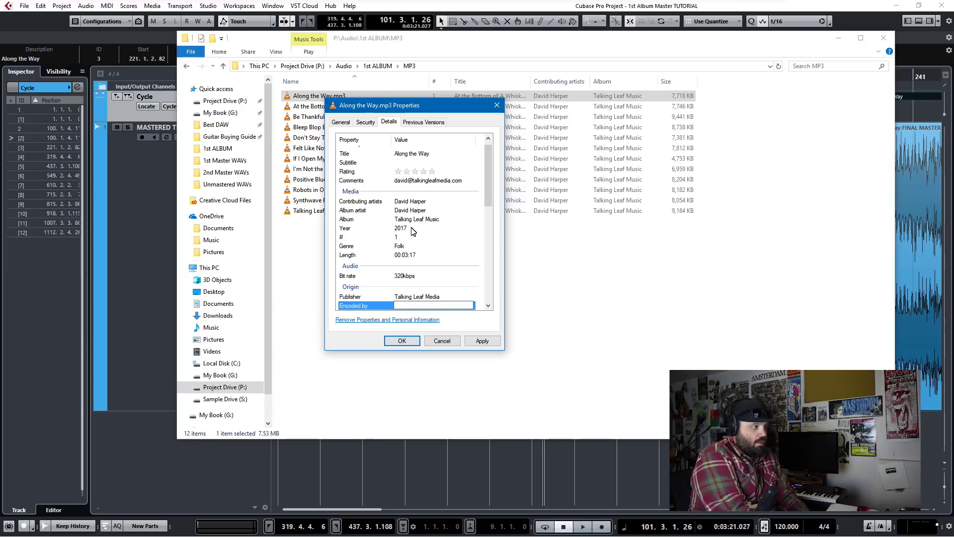
# Step: Step past the empty tag fields (Author URL, Composers, Mood) down to Beats-per-minute
pyautogui.press('Down')
pyautogui.press('Down')
pyautogui.press('Down')
pyautogui.press('Down')
pyautogui.press('Up')
pyautogui.press('Up')
pyautogui.press('Up')
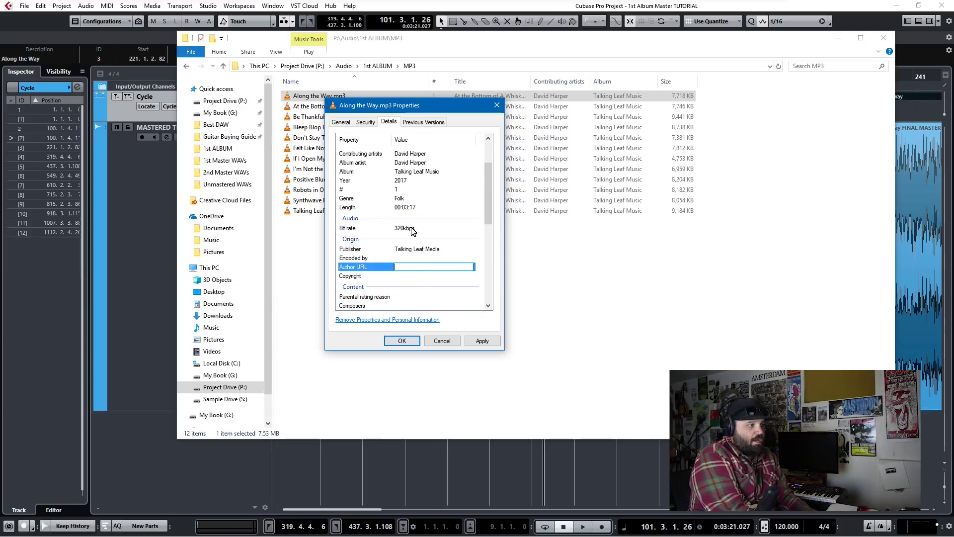
pyautogui.press('Down')
pyautogui.press('Down')
pyautogui.press('Down')
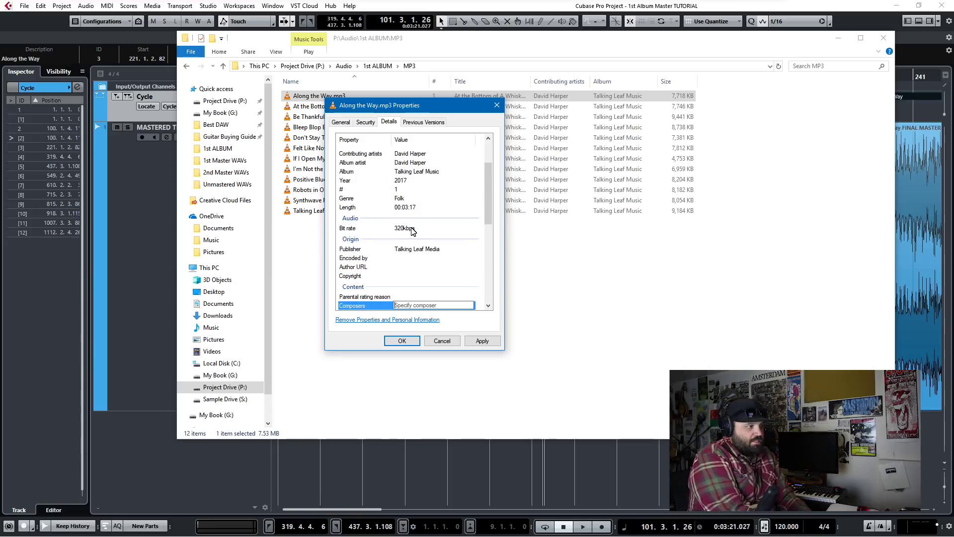
pyautogui.press('Down')
pyautogui.press('Down')
pyautogui.press('Down')
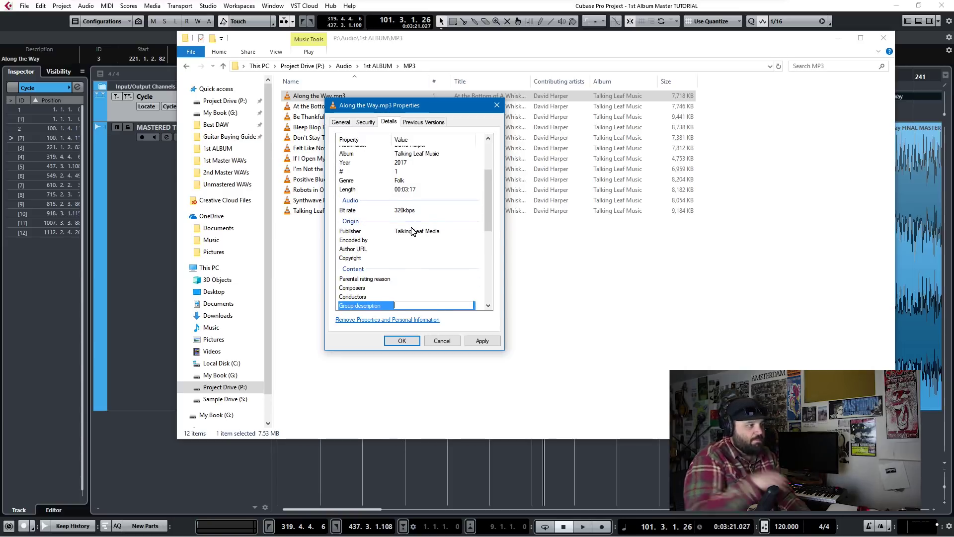
pyautogui.press('Down')
pyautogui.press('Down')
pyautogui.press('Down')
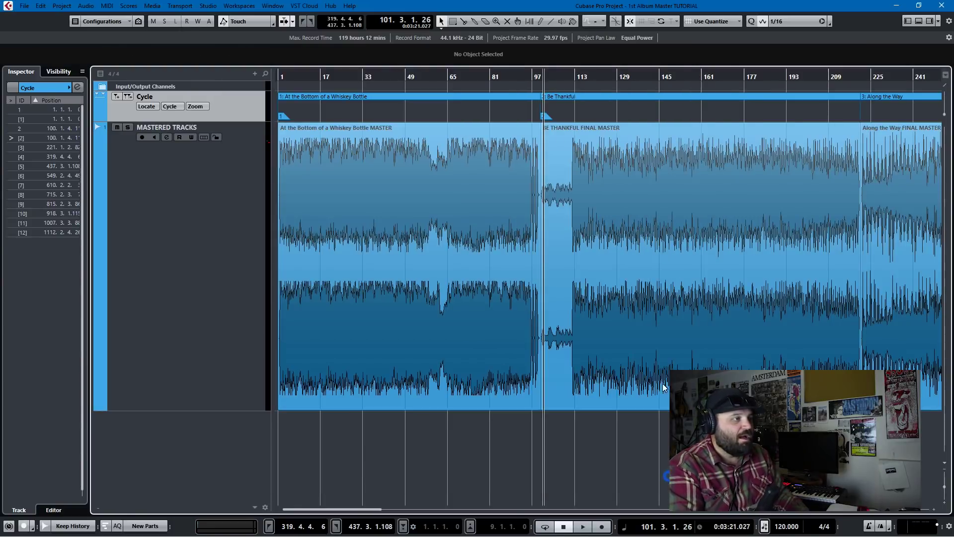
# Step: Zoom out to fit all 12 songs and select the Talking Leaf Theme cycle marker, ID 4
pyautogui.press('g')
pyautogui.press('g')
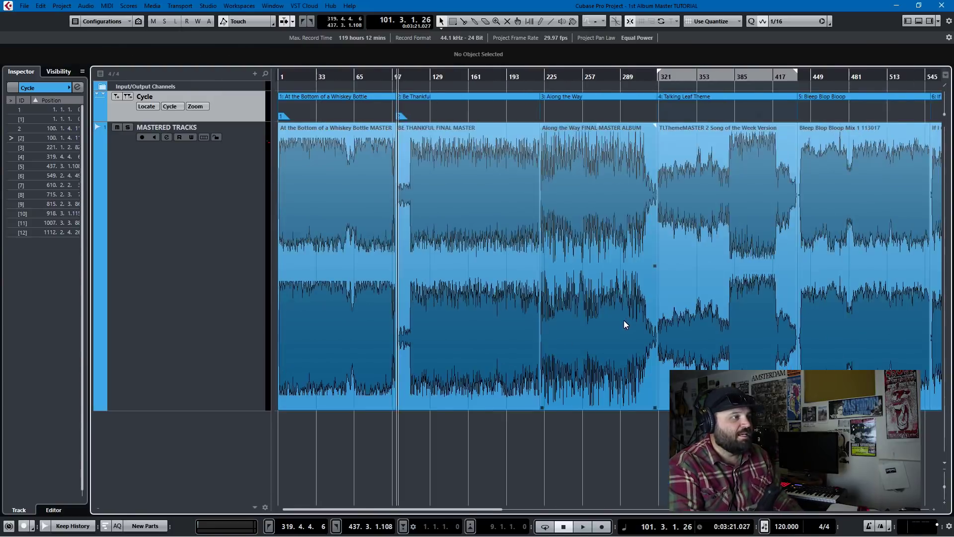
pyautogui.press('g')
pyautogui.press('g')
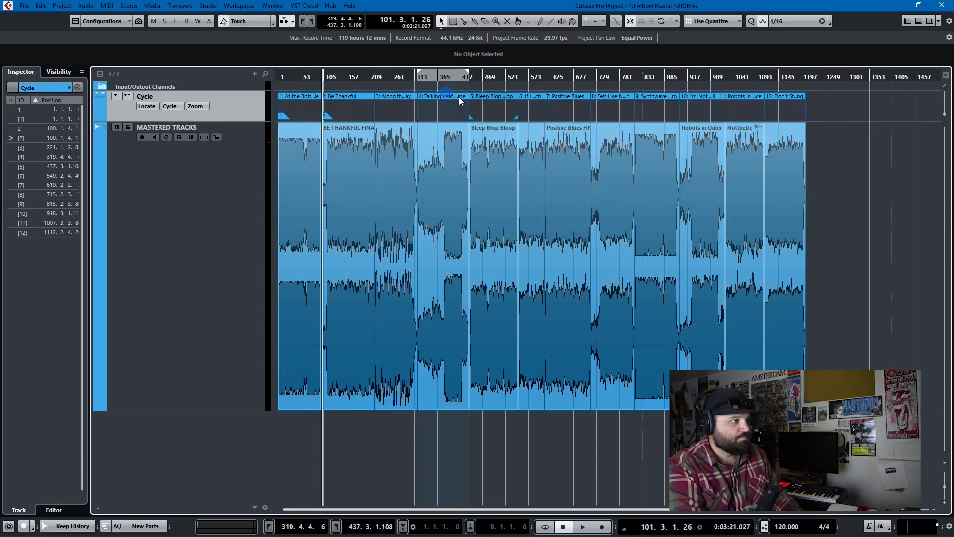
pyautogui.click(446, 98)
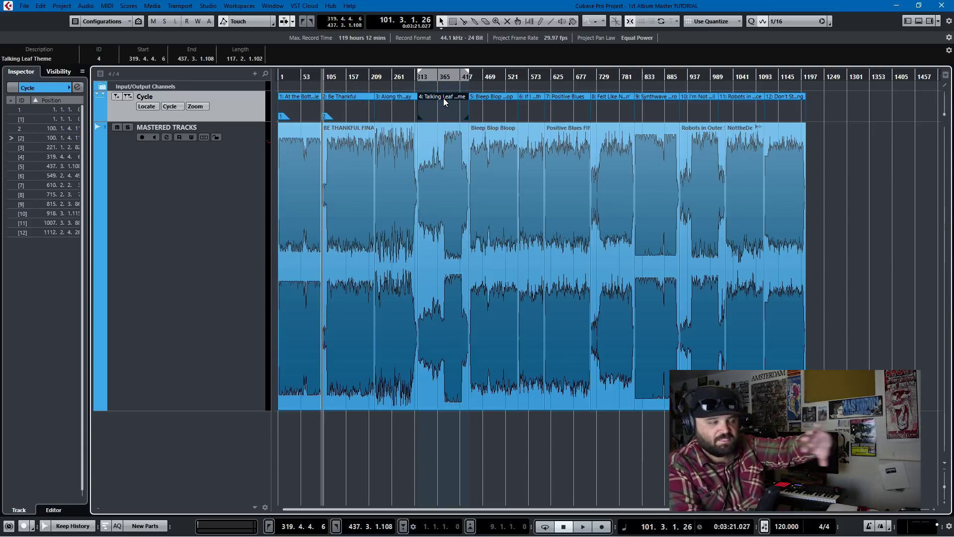